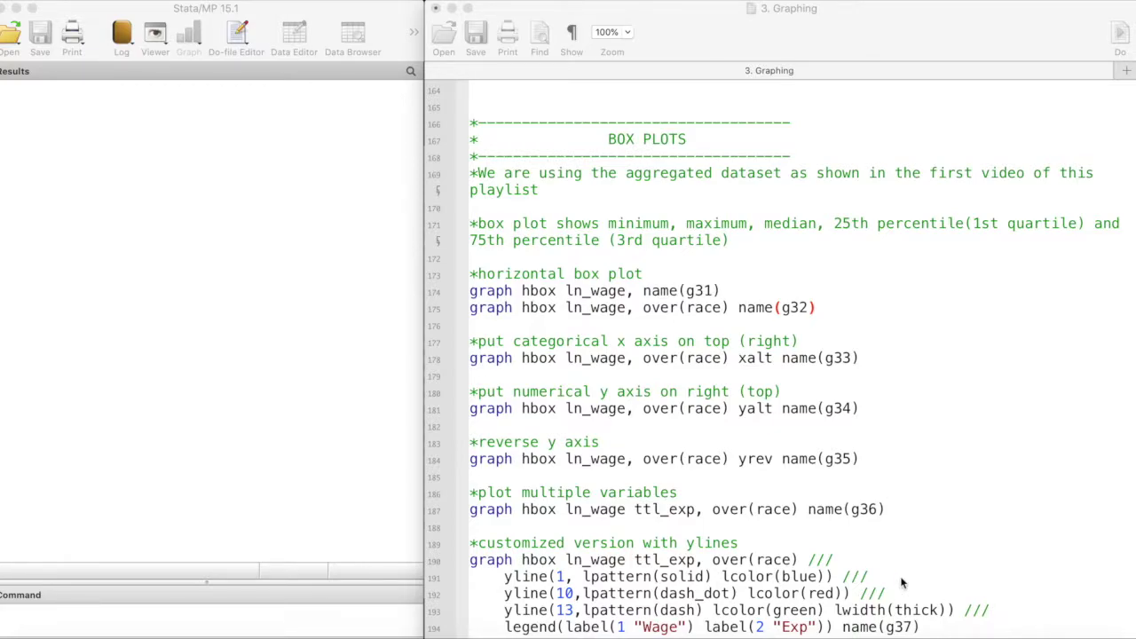
# Read the box plot description, then run the two hbox commands on lines 174–175
pyautogui.click(625, 172)
pyautogui.moveTo(607, 139); pyautogui.dragTo(702, 145)
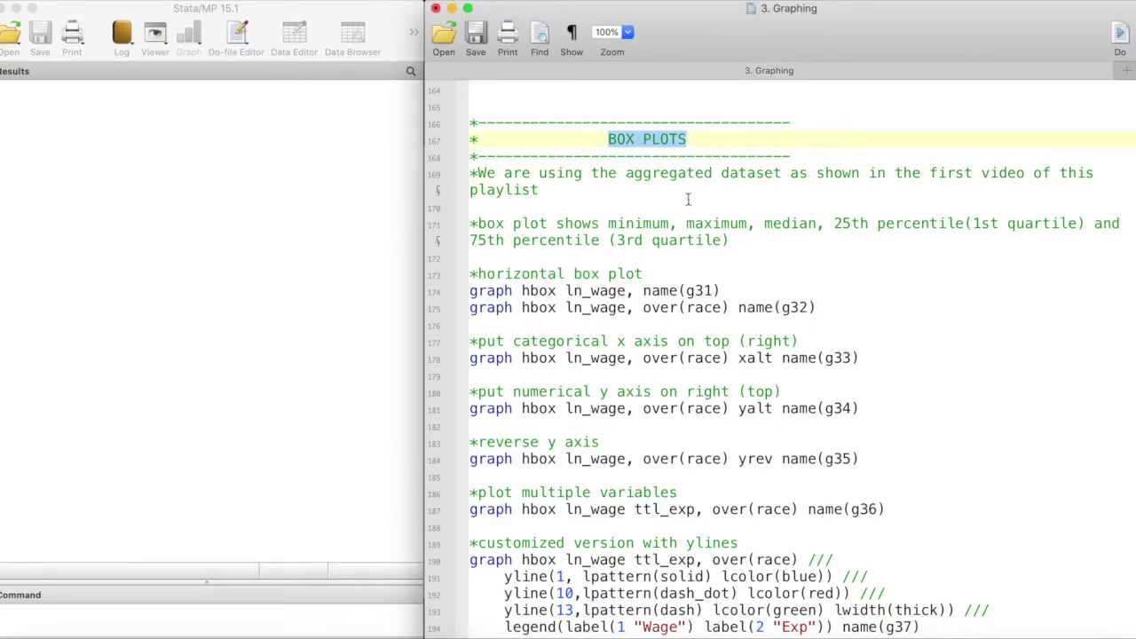
pyautogui.click(557, 183)
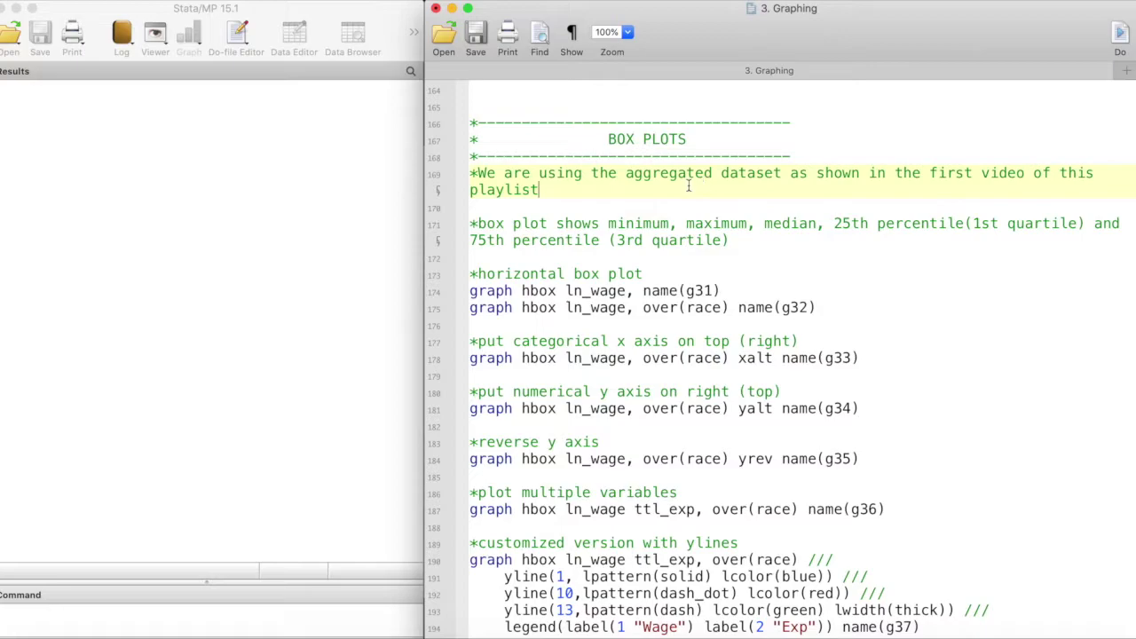
pyautogui.moveTo(470, 228); pyautogui.dragTo(740, 228)
pyautogui.doubleClick(774, 224)
pyautogui.moveTo(832, 224); pyautogui.dragTo(958, 227)
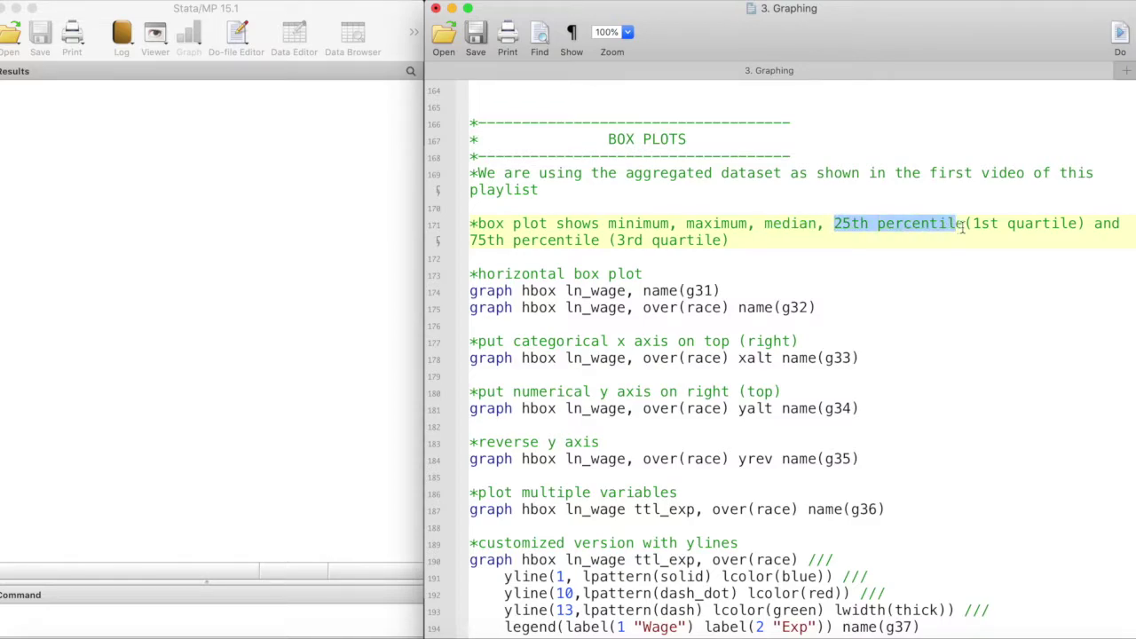
pyautogui.moveTo(477, 240); pyautogui.dragTo(715, 242)
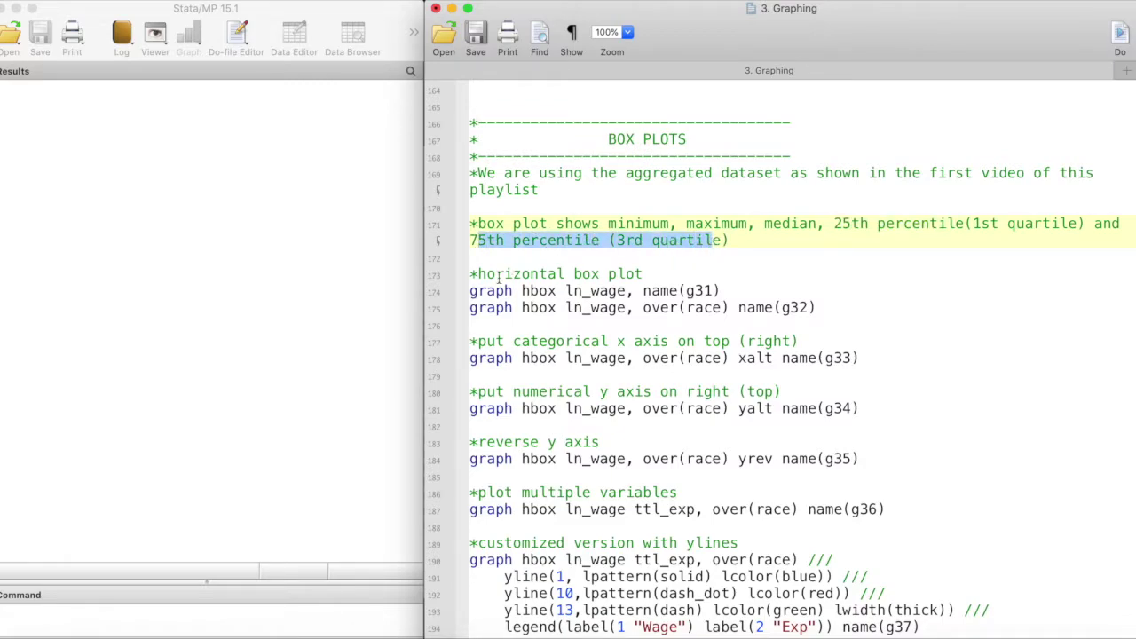
pyautogui.click(470, 289)
pyautogui.moveTo(471, 290); pyautogui.dragTo(840, 308)
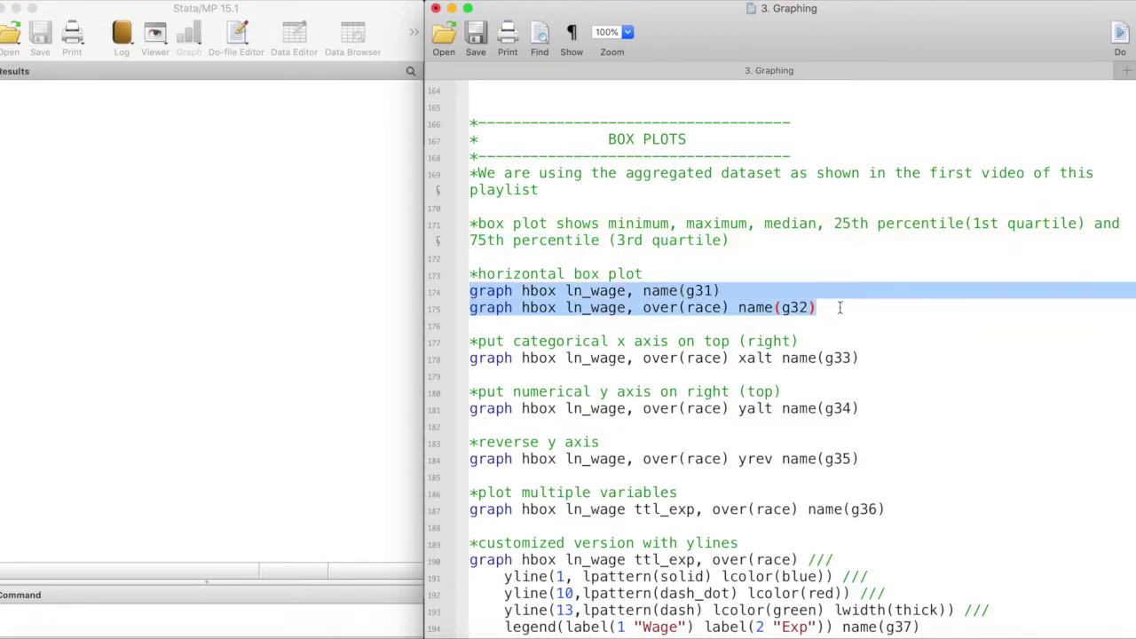
pyautogui.click(1113, 40)
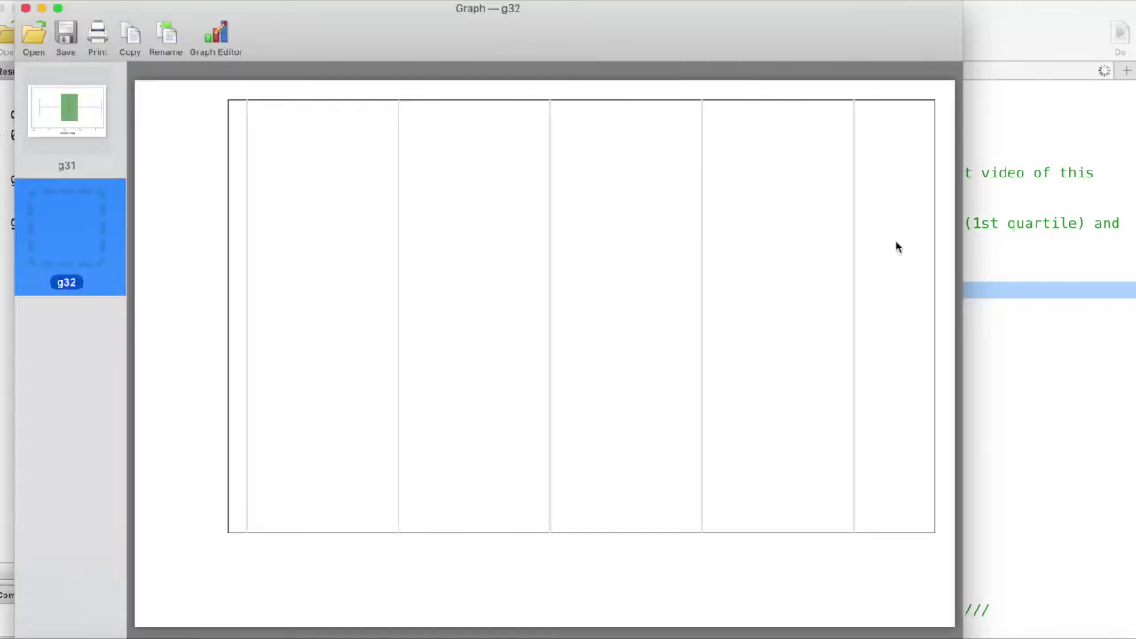
# Compare the 'hbox ln_wage' command on line 174 with its overall box plot g31
pyautogui.click(1068, 293)
pyautogui.click(1047, 280)
pyautogui.moveTo(478, 275); pyautogui.dragTo(618, 292)
pyautogui.doubleClick(529, 291)
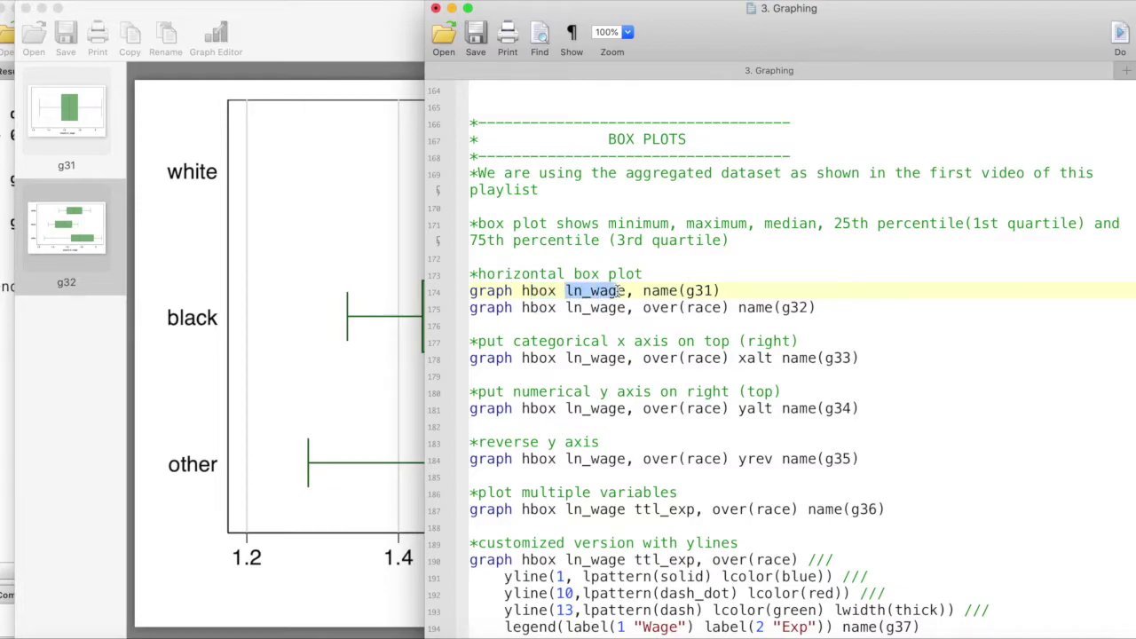
pyautogui.click(632, 292)
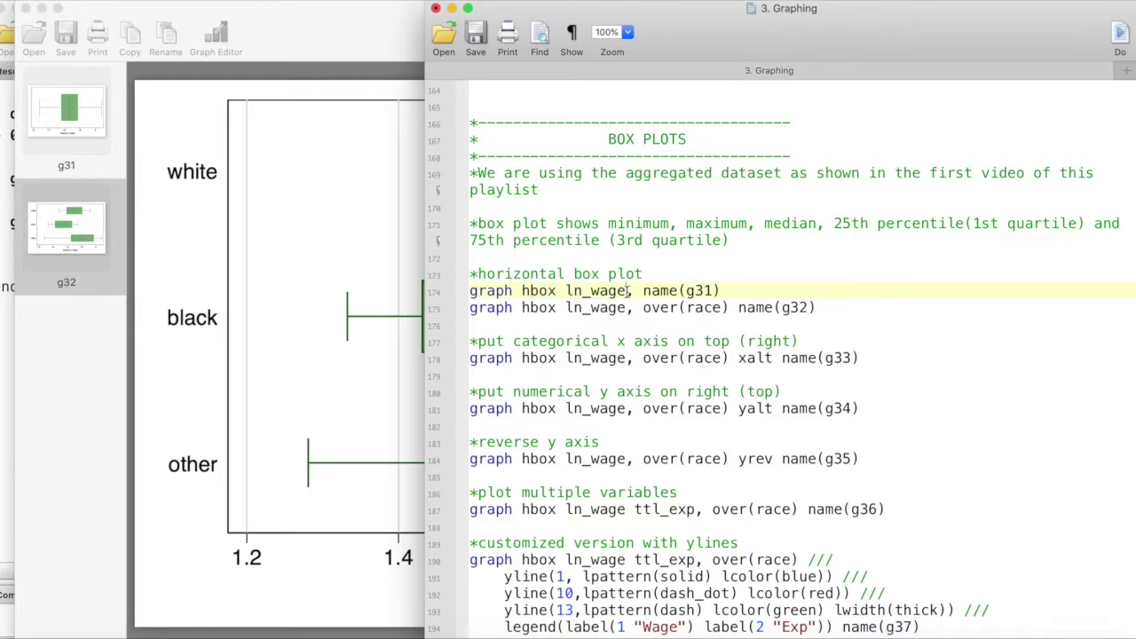
pyautogui.moveTo(629, 291); pyautogui.dragTo(571, 291)
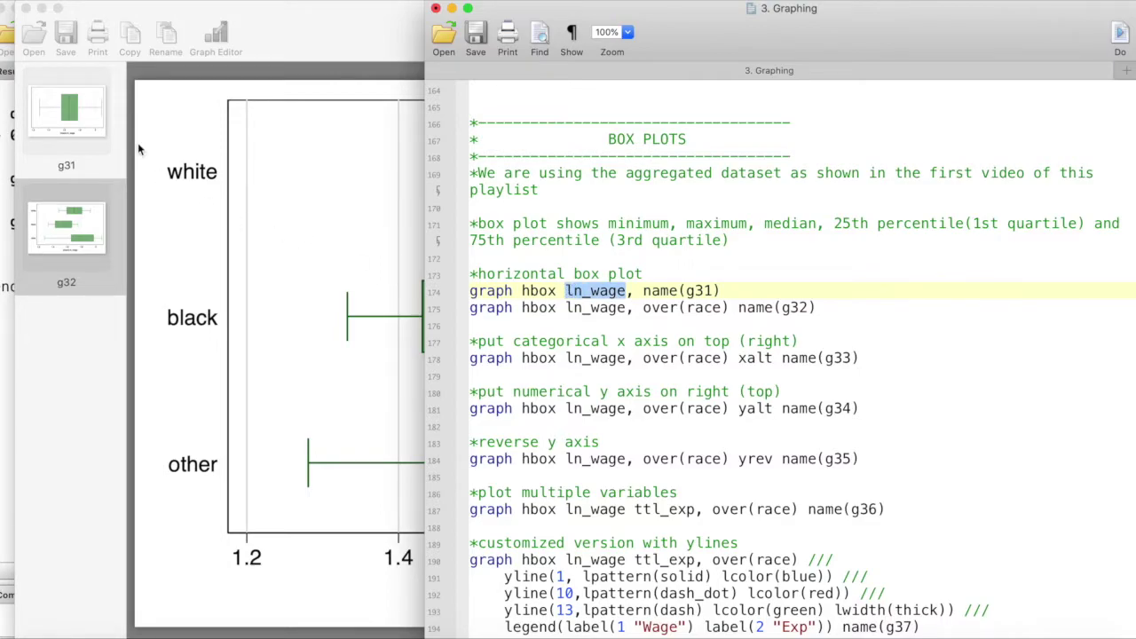
pyautogui.click(90, 117)
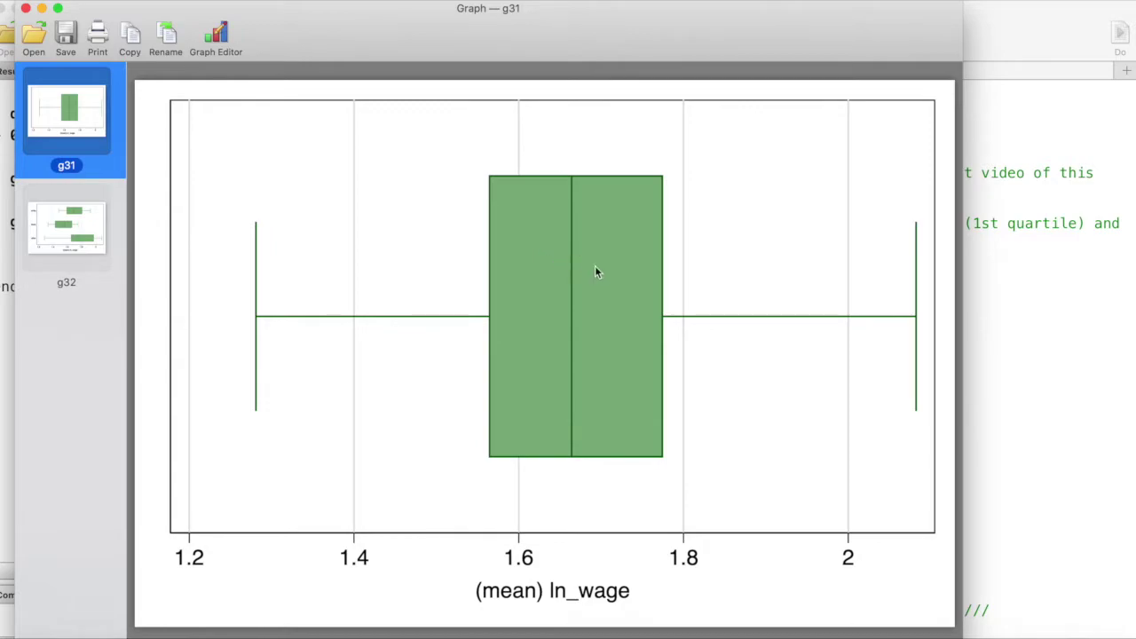
# Inspect g32's ln_wage box plots for white, black and other, and select the xalt line 178
pyautogui.click(1004, 320)
pyautogui.moveTo(523, 307); pyautogui.dragTo(738, 308)
pyautogui.click(104, 251)
pyautogui.click(82, 235)
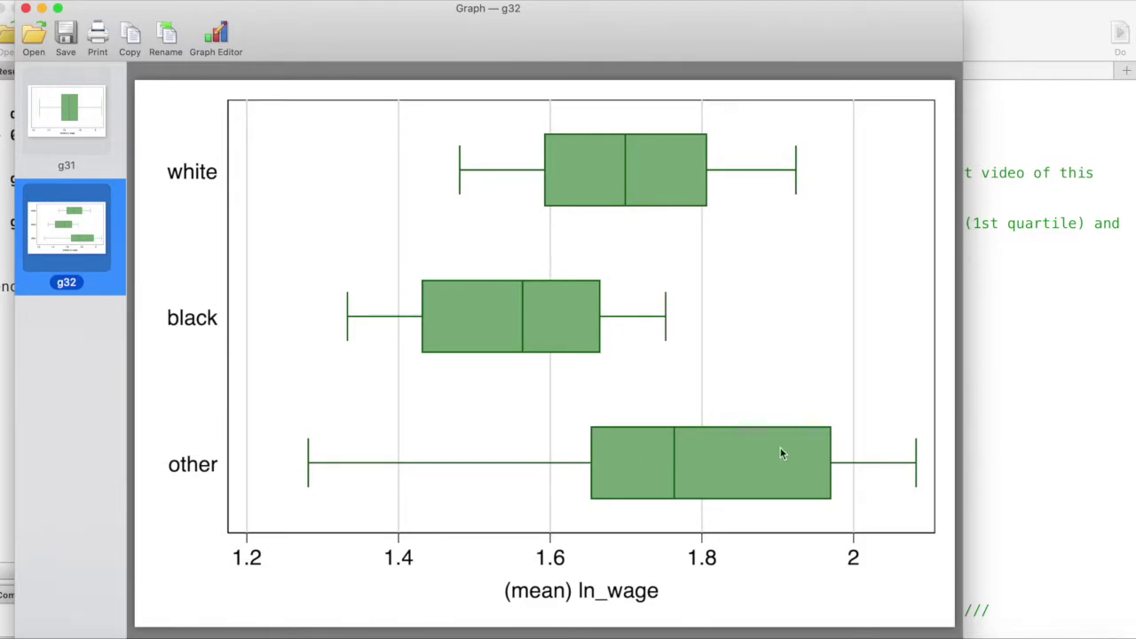
pyautogui.click(977, 413)
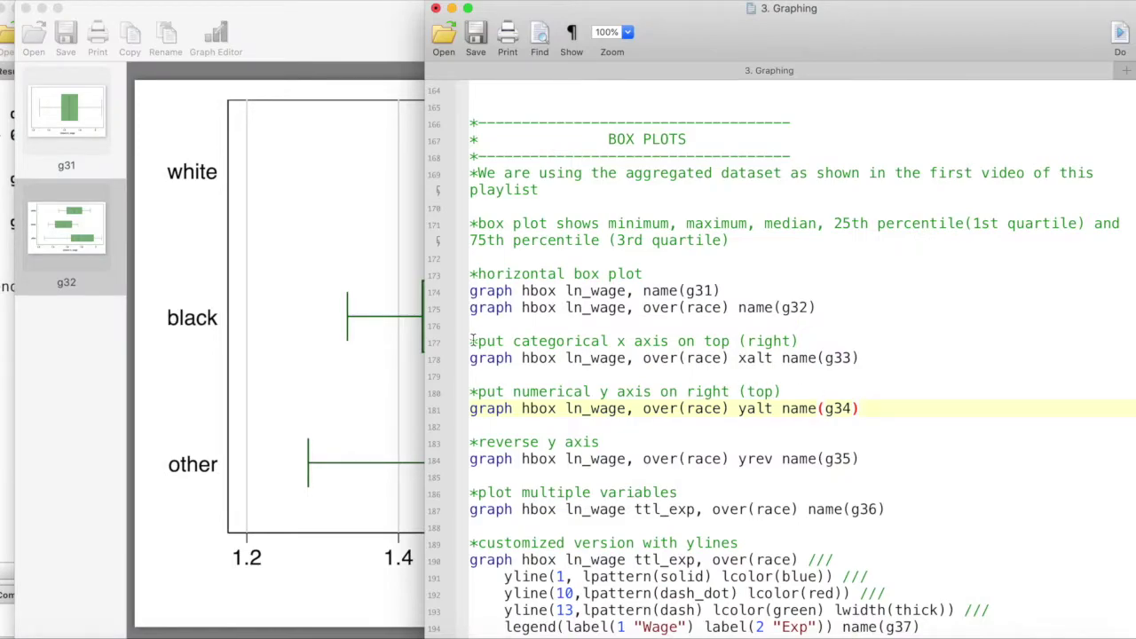
pyautogui.click(345, 344)
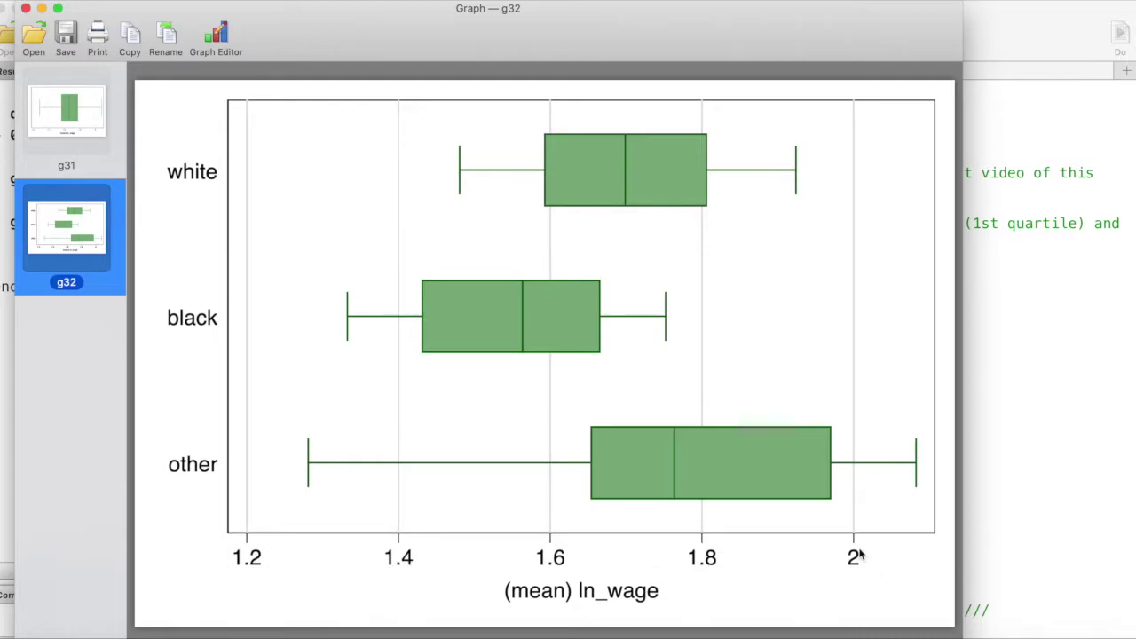
pyautogui.click(1040, 485)
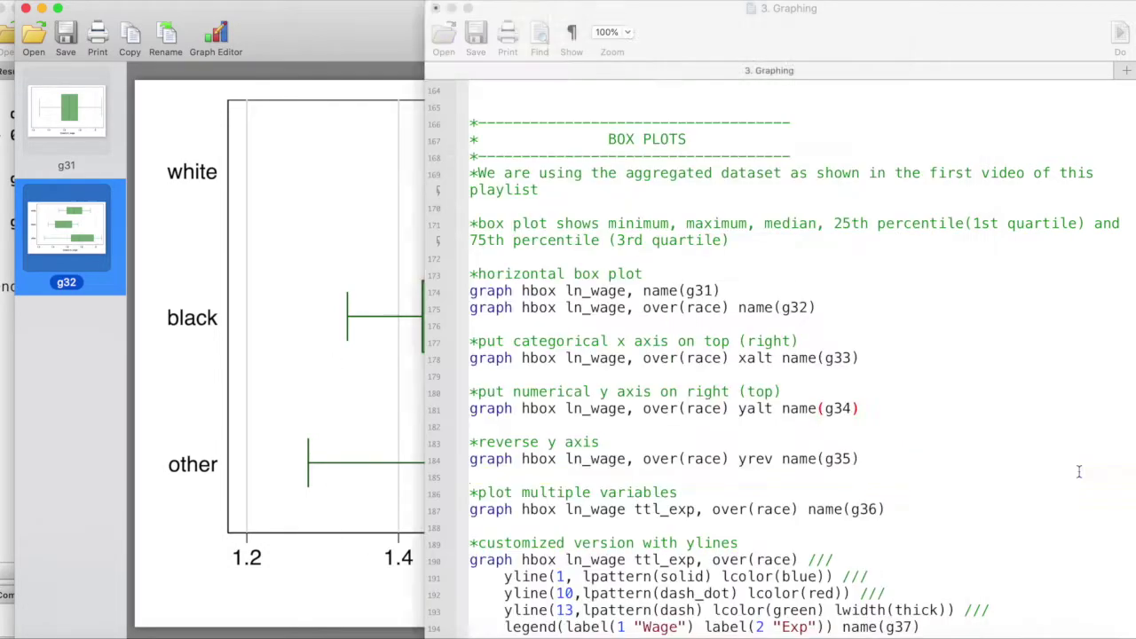
pyautogui.moveTo(875, 357); pyautogui.dragTo(460, 359)
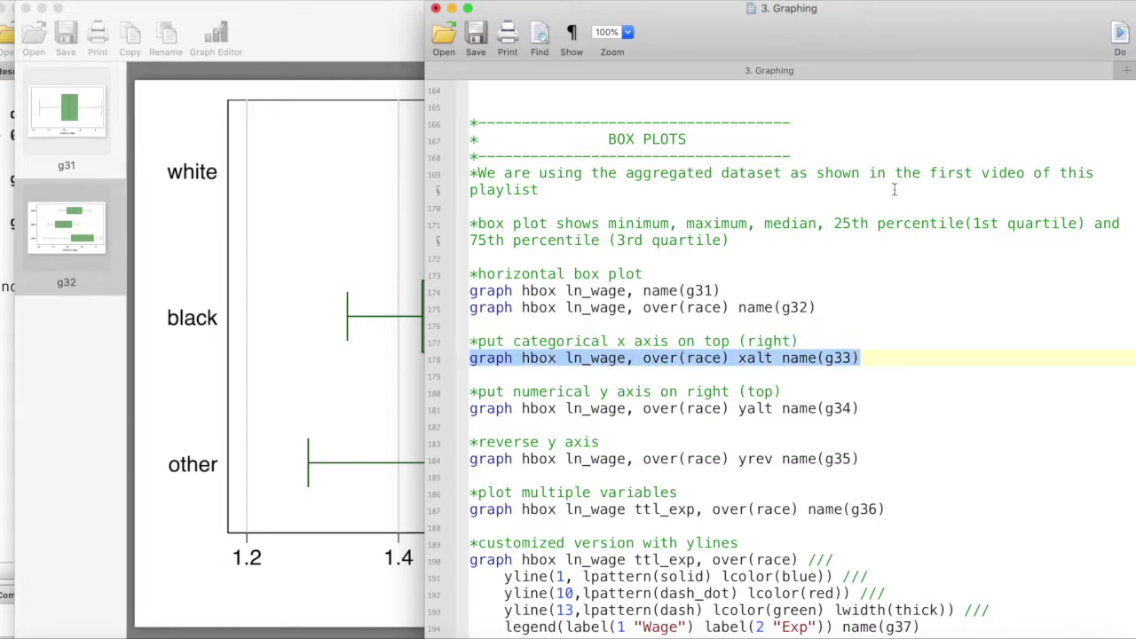
# Run the xalt command on line 178 to draw g33 with race labels on the right
pyautogui.click(1116, 44)
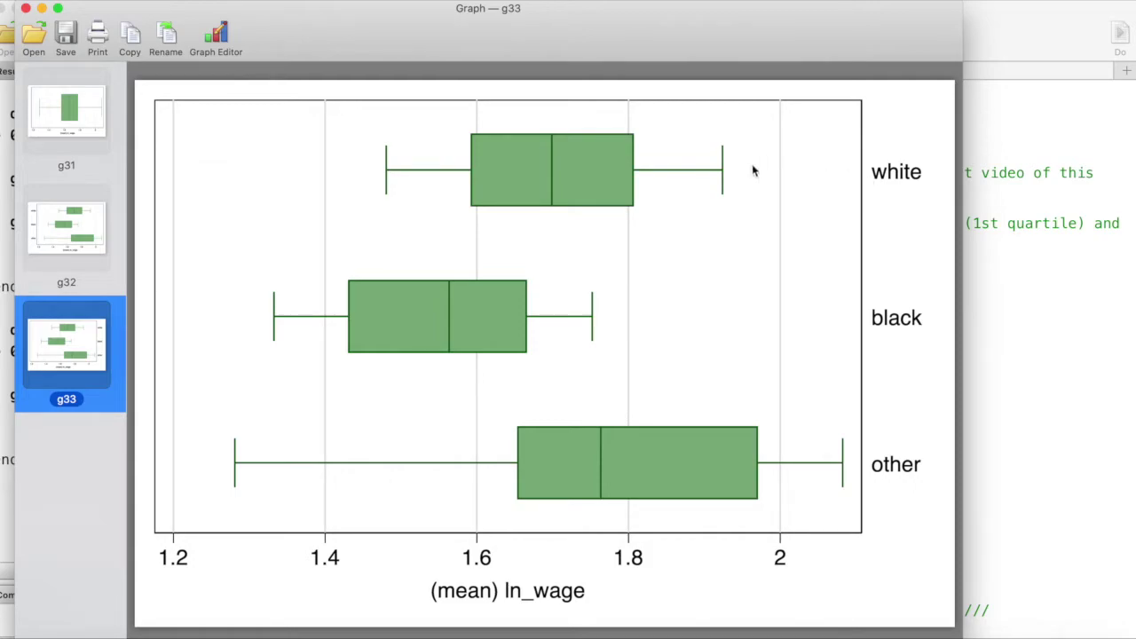
pyautogui.click(997, 452)
pyautogui.click(703, 390)
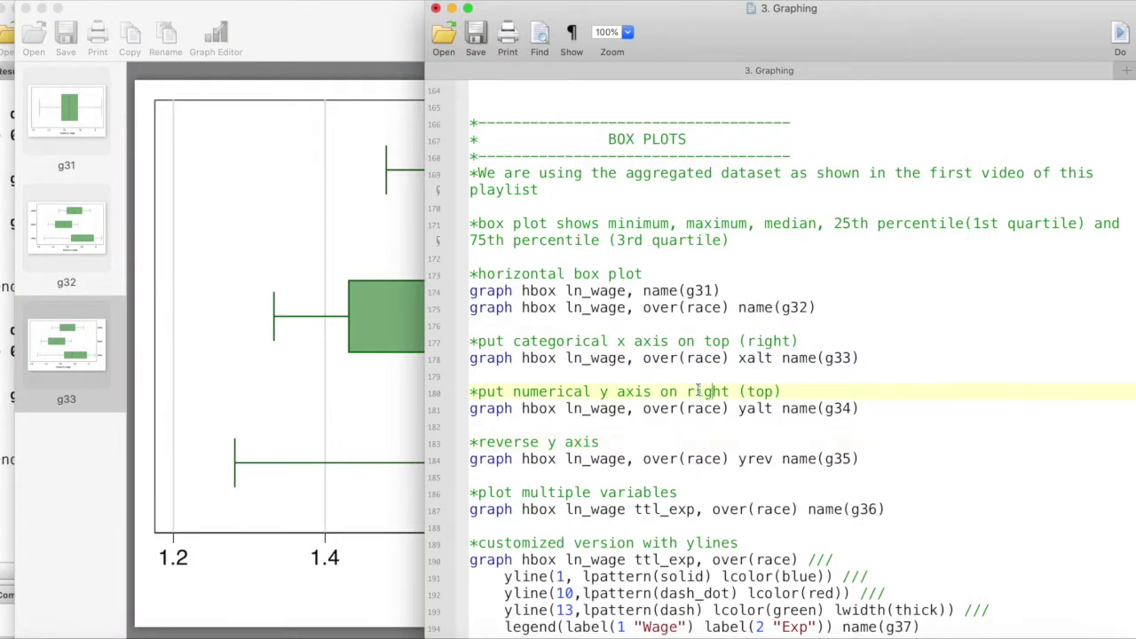
# Compare the xalt and yalt options and select the yalt command on line 181
pyautogui.moveTo(738, 358); pyautogui.dragTo(775, 359)
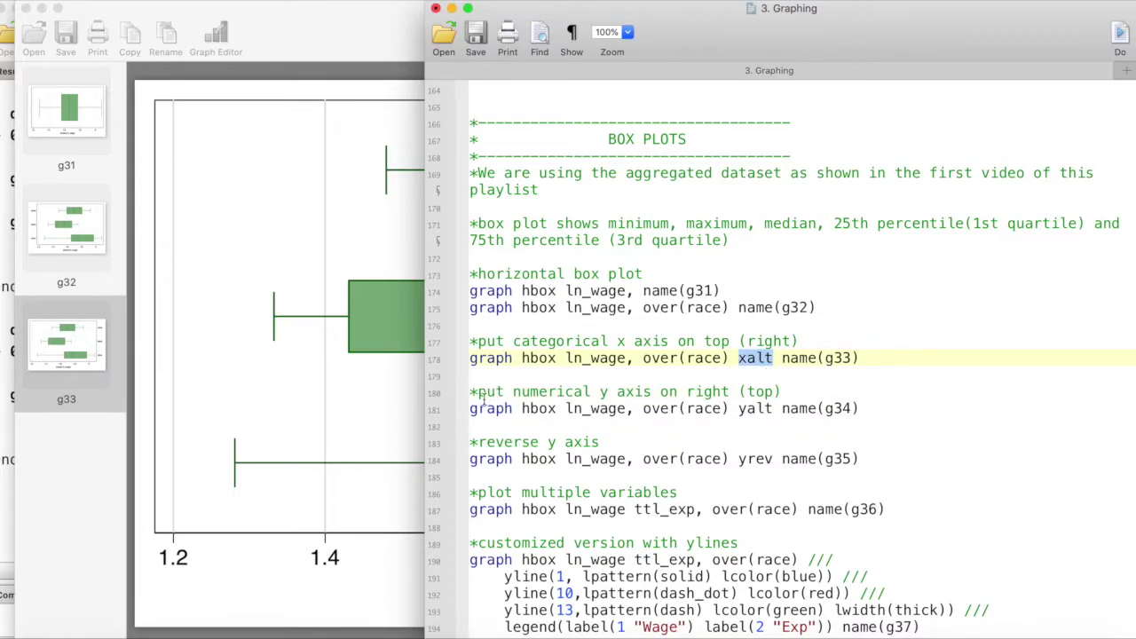
pyautogui.moveTo(739, 408); pyautogui.dragTo(773, 408)
pyautogui.moveTo(874, 410); pyautogui.dragTo(470, 404)
# Draw g34 with the yalt option, putting the ln_wage axis on top
pyautogui.click(1126, 35)
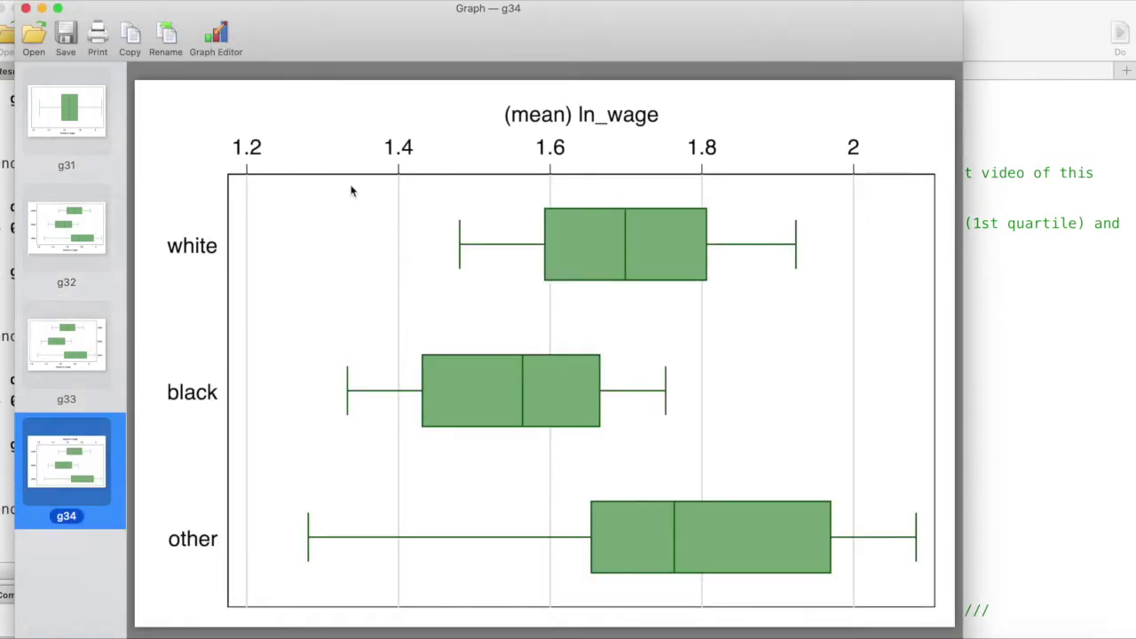
pyautogui.click(1097, 400)
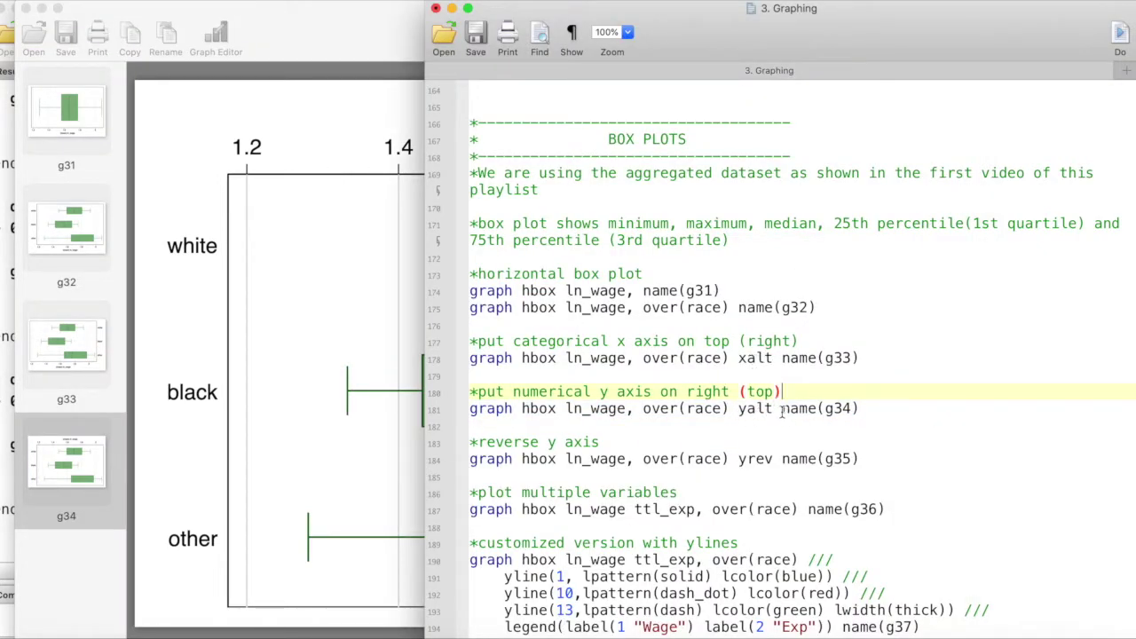
pyautogui.click(357, 368)
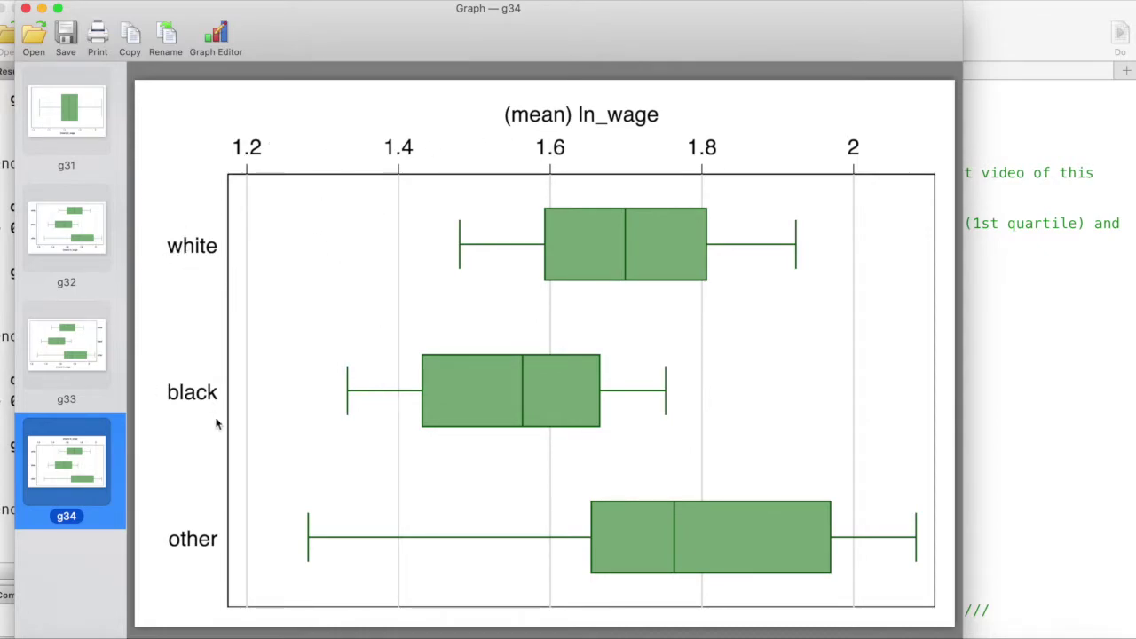
pyautogui.click(1010, 356)
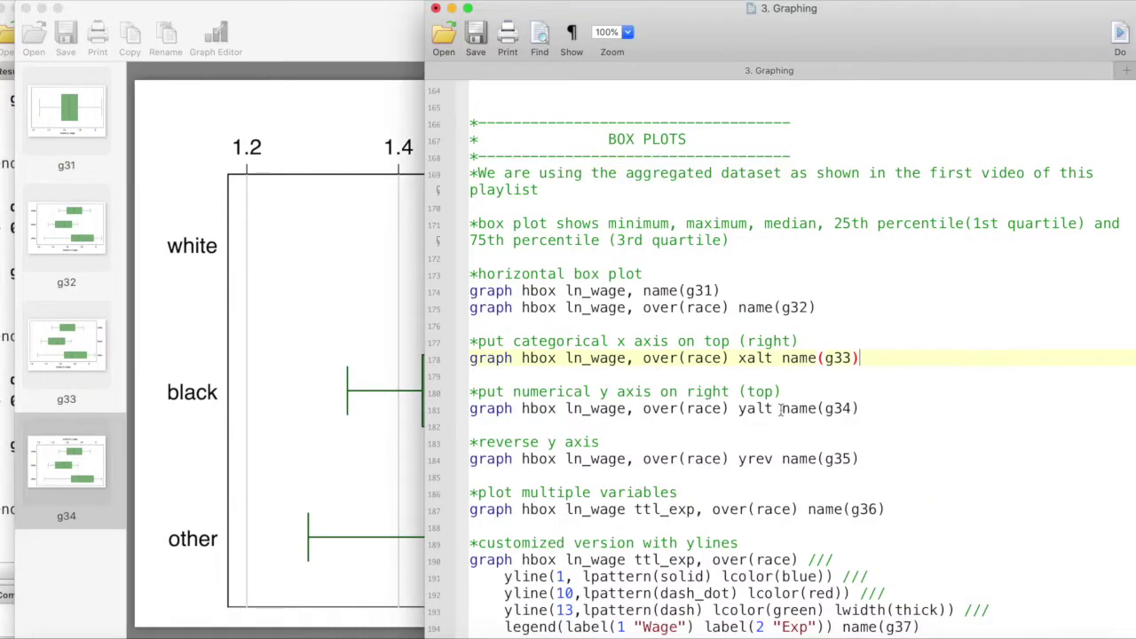
# Run the yrev command on line 184 to draw g35 with the axis reversed from 2 to 1.2
pyautogui.scroll(-2, 688, 417)
pyautogui.press('Down')
pyautogui.press('Down')
pyautogui.press('Down')
pyautogui.press('Down')
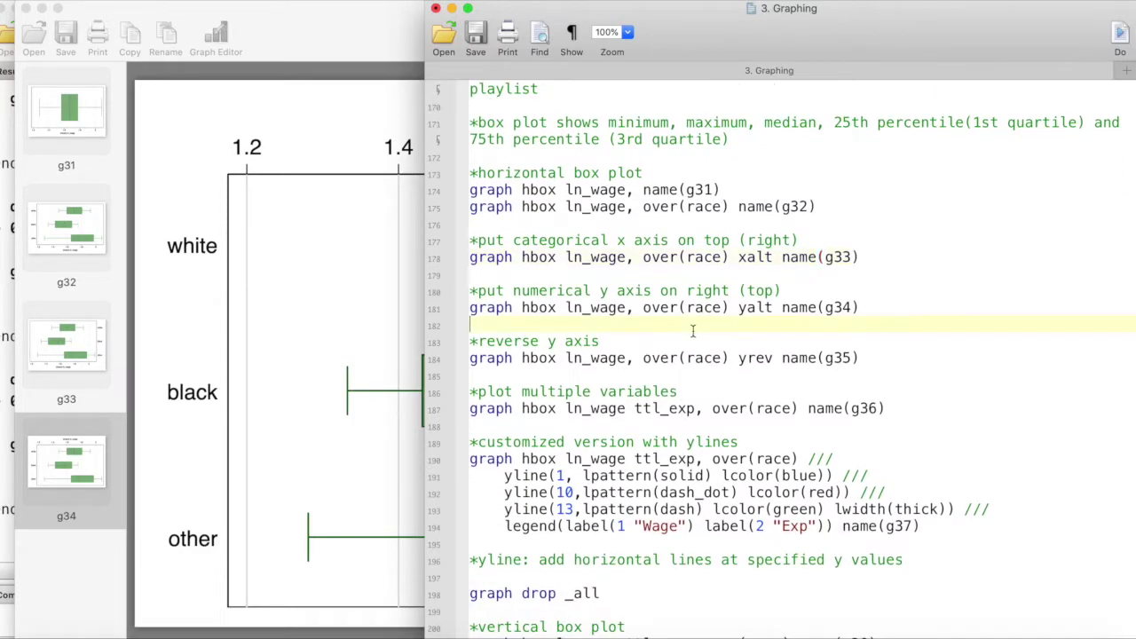
pyautogui.moveTo(473, 359); pyautogui.dragTo(859, 358)
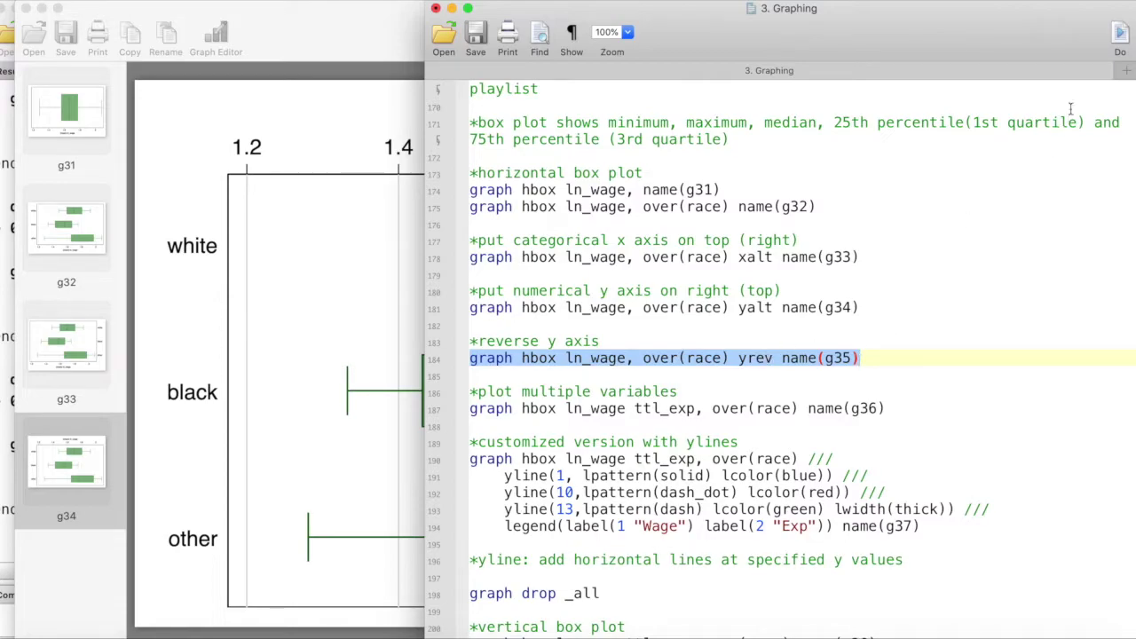
pyautogui.click(1121, 39)
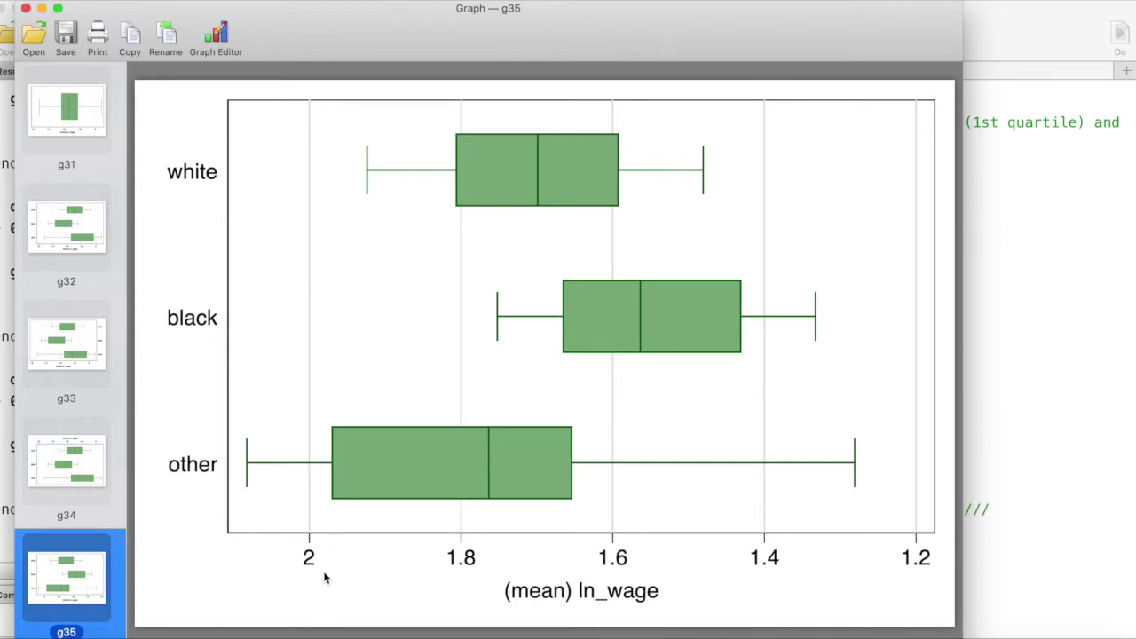
# Flip between graphs g31 and g35, then bring the '3. Graphing' do-file forward
pyautogui.press('super+9')
pyautogui.click(255, 361)
pyautogui.click(86, 132)
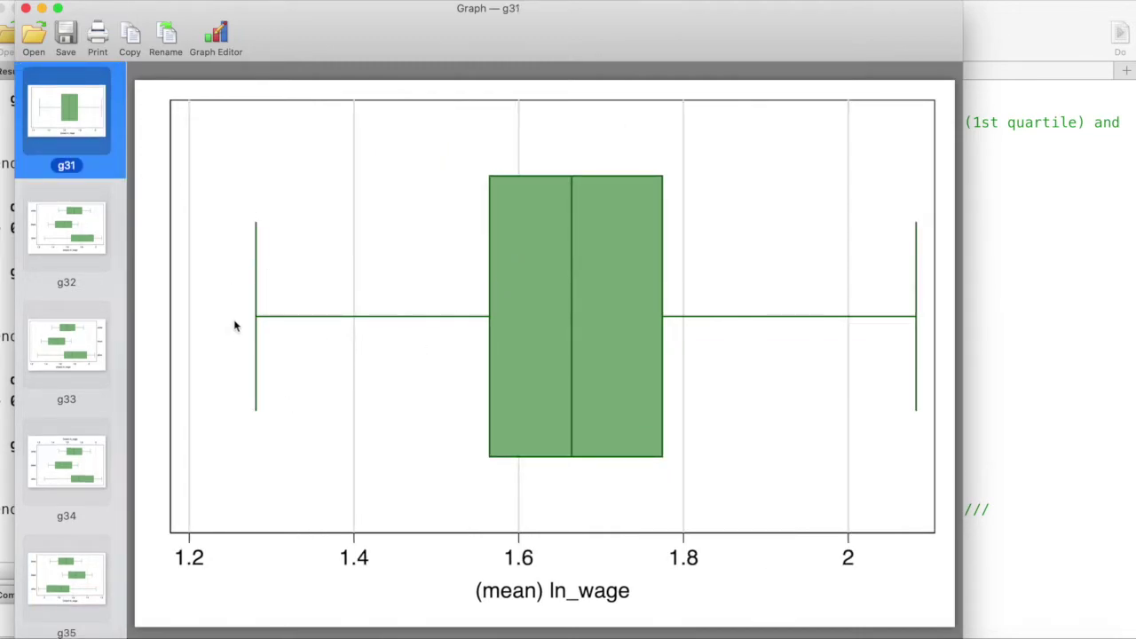
pyautogui.click(92, 564)
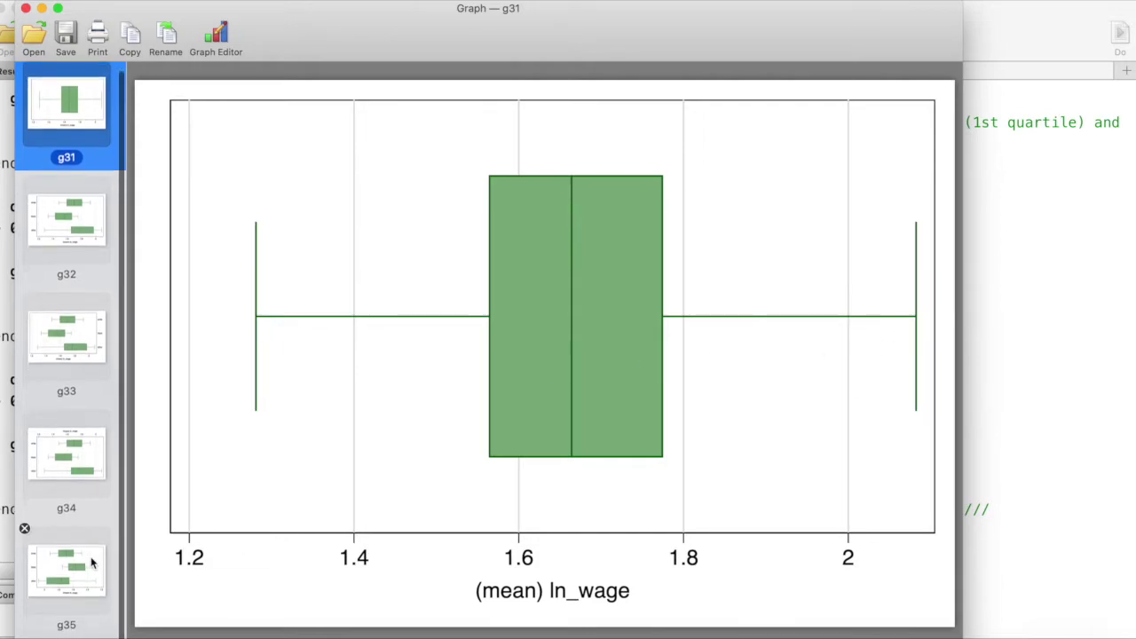
pyautogui.click(1037, 393)
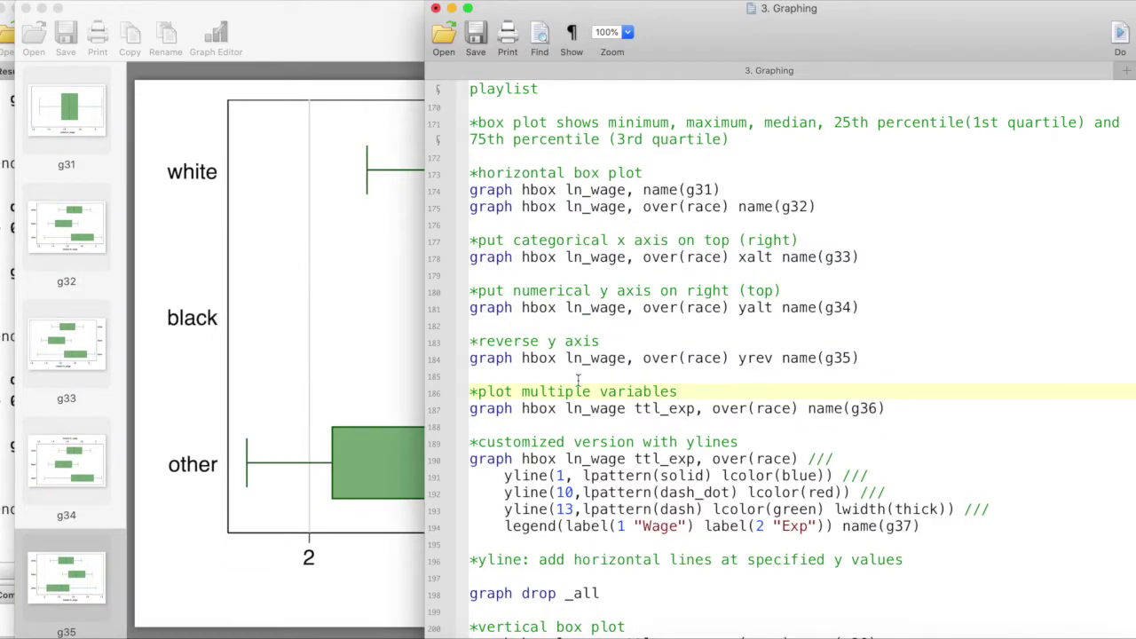
# Run line 187 to draw g36, box plots of ln_wage and ttl_exp over race
pyautogui.scroll(-5, 578, 377)
pyautogui.moveTo(470, 273); pyautogui.dragTo(886, 274)
pyautogui.click(1120, 36)
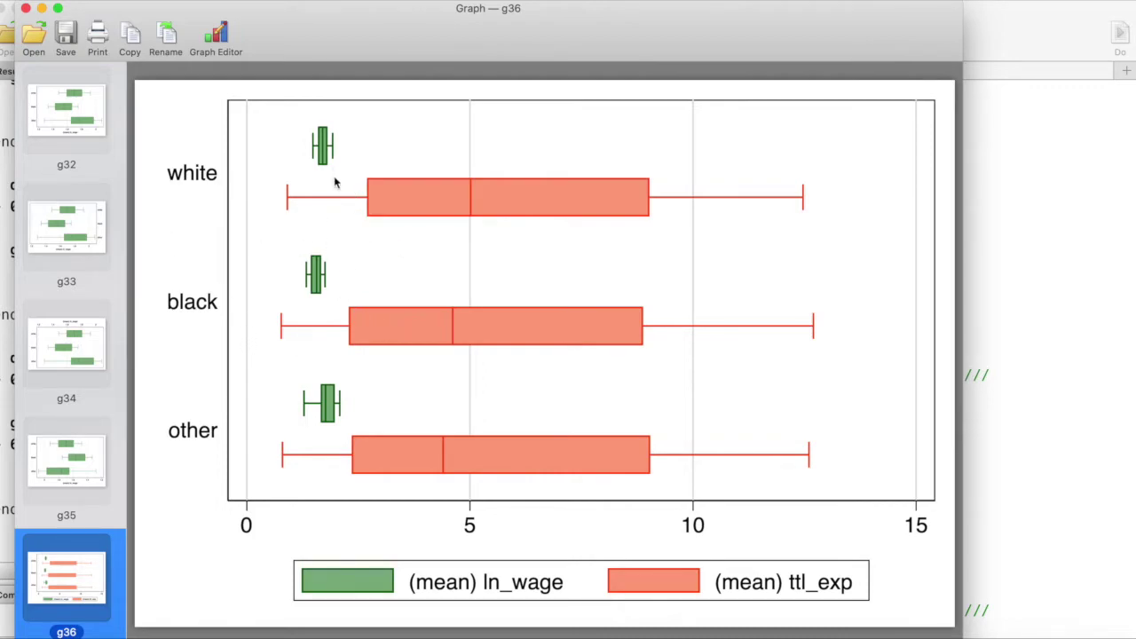
pyautogui.click(1050, 354)
# Run the ylines block on lines 189–194 to draw g37 with y-lines at 1, 10 and 13
pyautogui.scroll(-3, 576, 296)
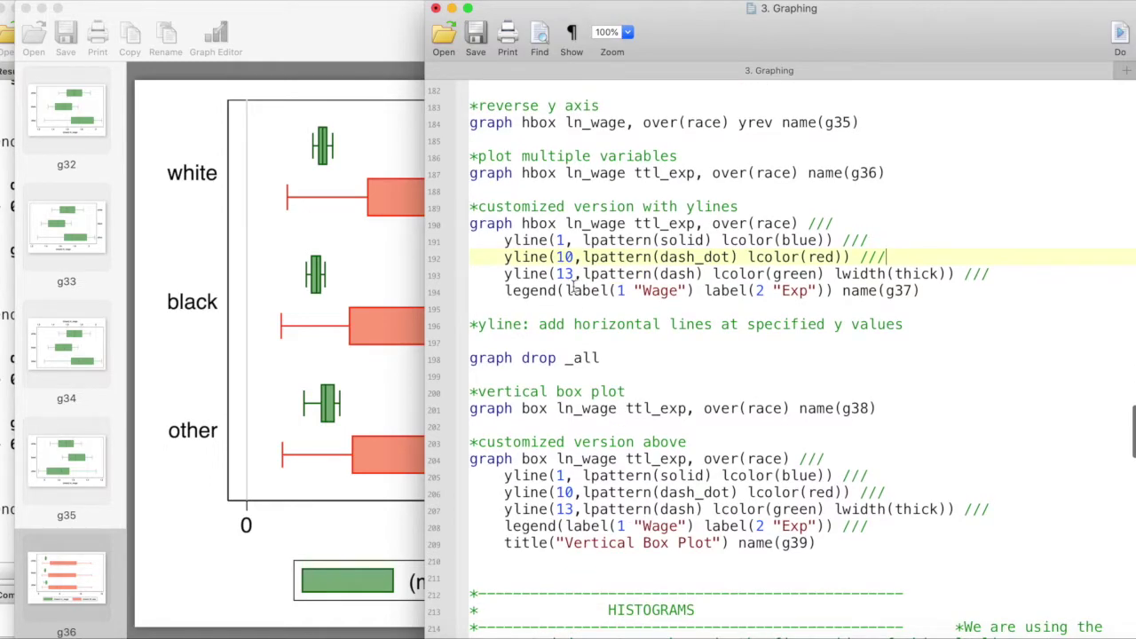
pyautogui.scroll(2, 575, 288)
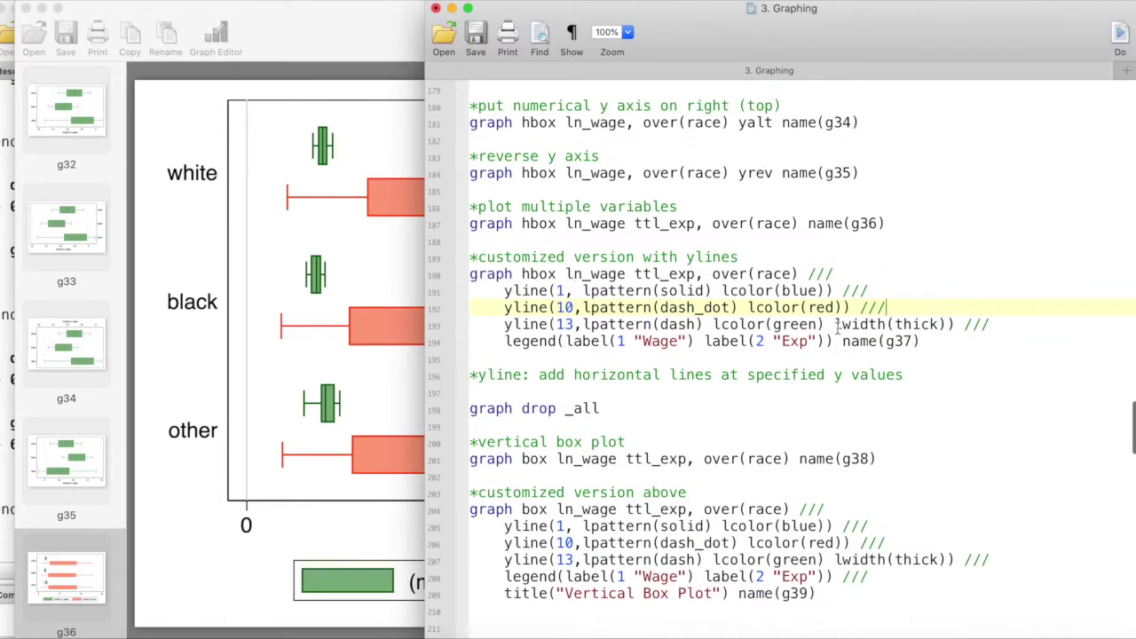
pyautogui.moveTo(921, 341); pyautogui.dragTo(473, 259)
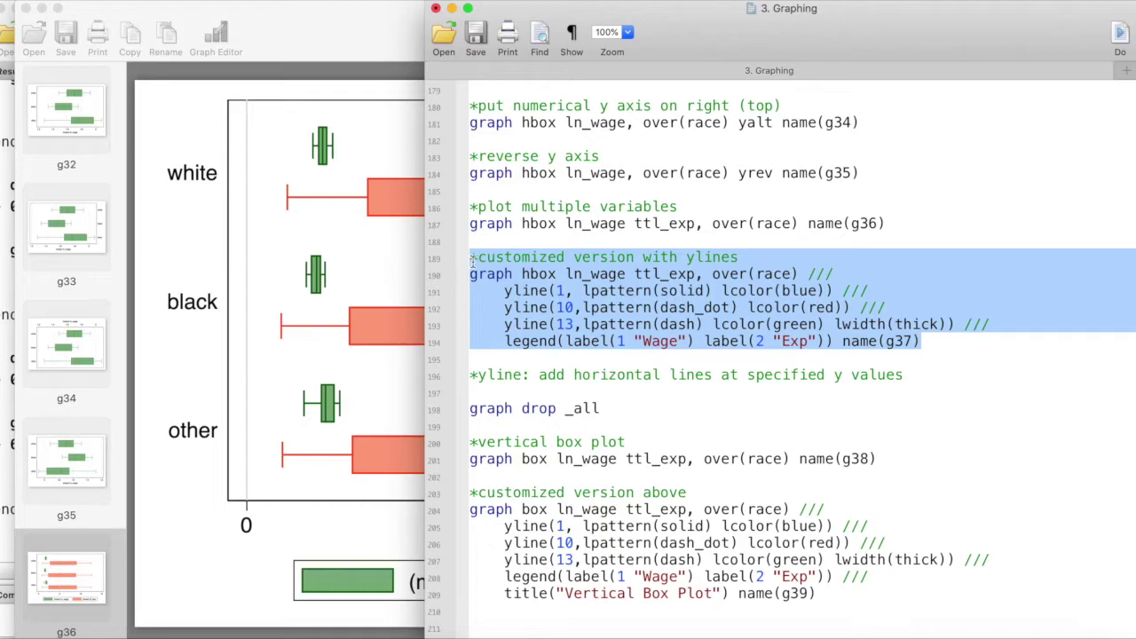
pyautogui.click(1121, 53)
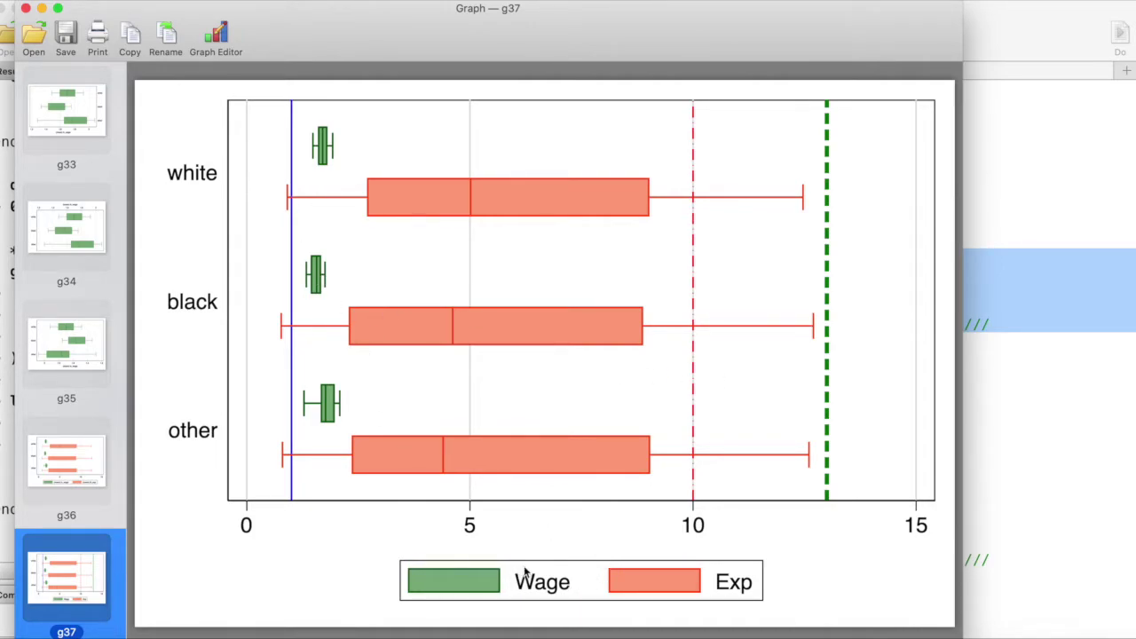
pyautogui.click(976, 495)
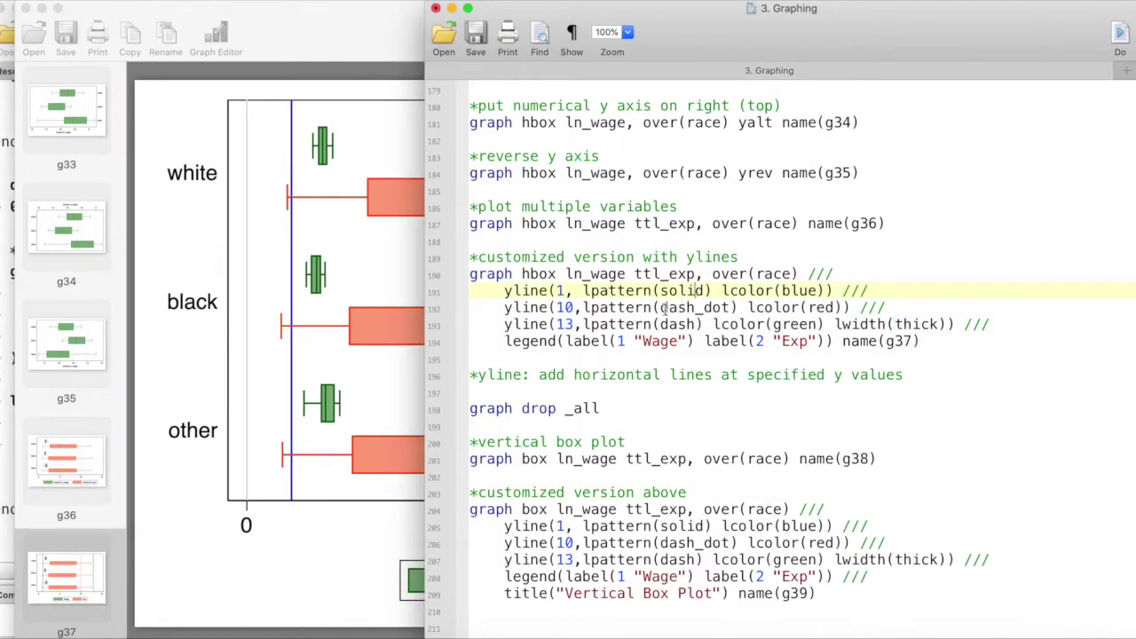
pyautogui.moveTo(504, 341); pyautogui.dragTo(831, 343)
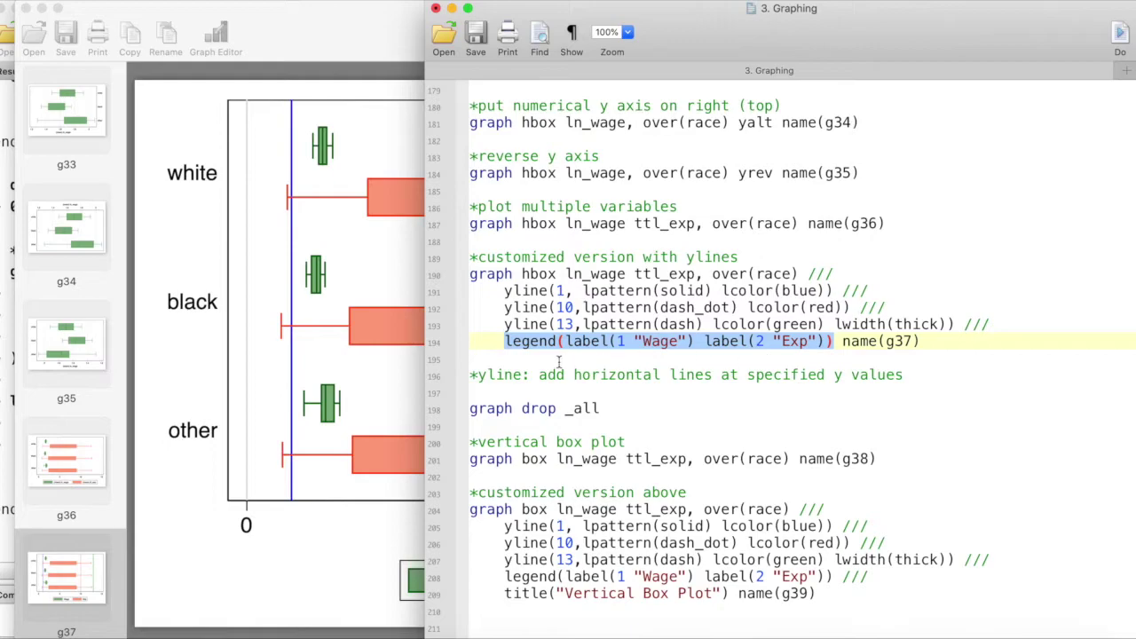
pyautogui.click(284, 355)
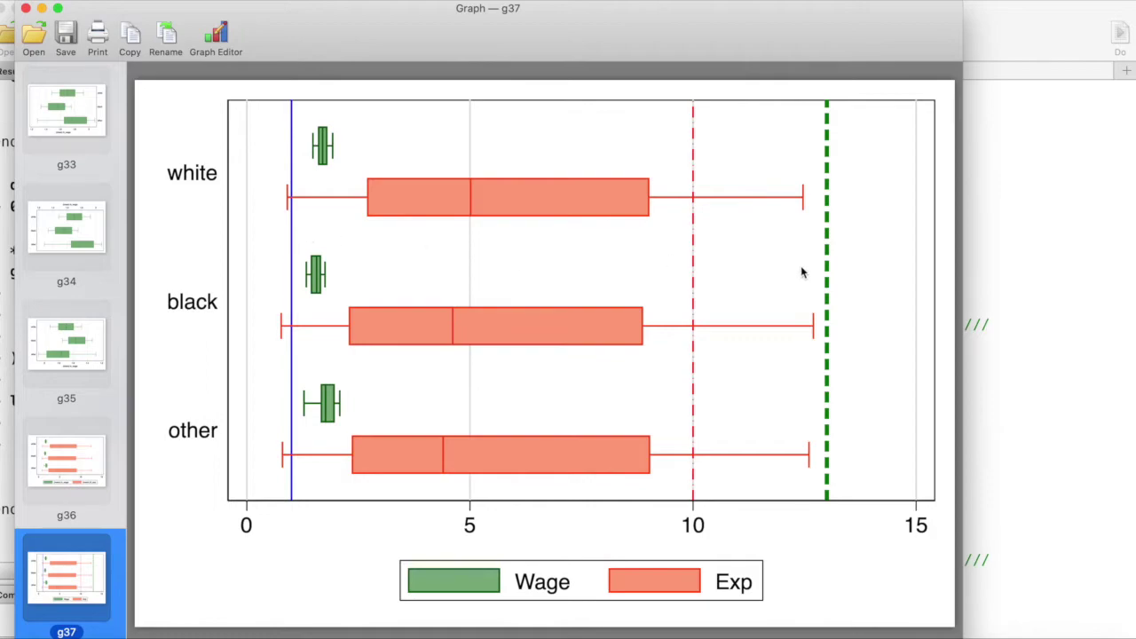
pyautogui.click(1001, 277)
pyautogui.moveTo(505, 291); pyautogui.dragTo(568, 292)
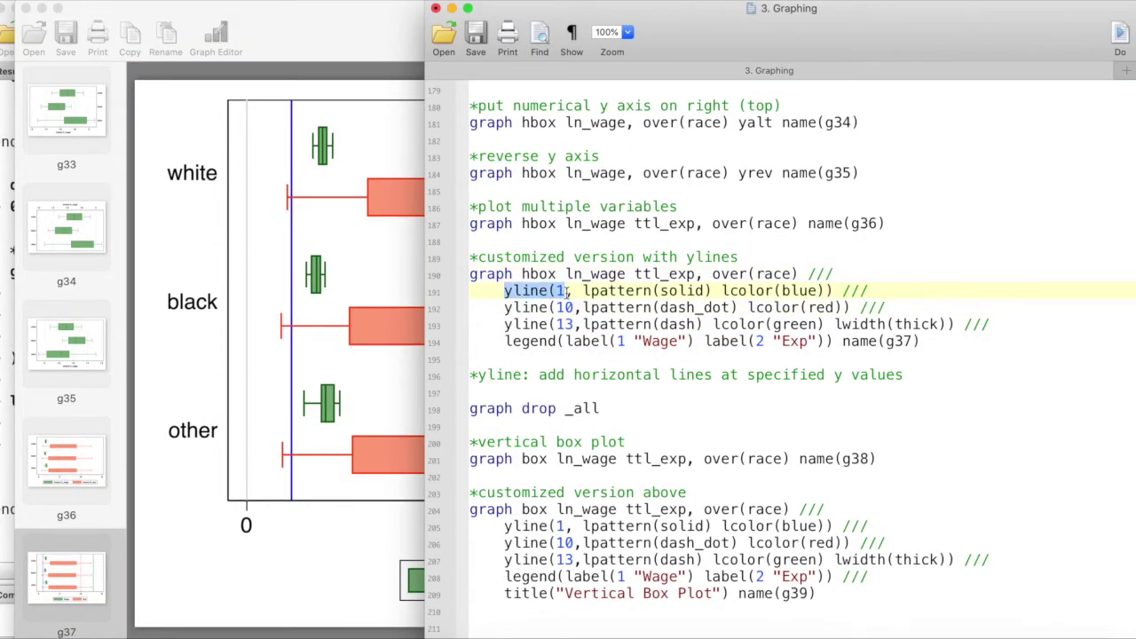
pyautogui.press('Right')
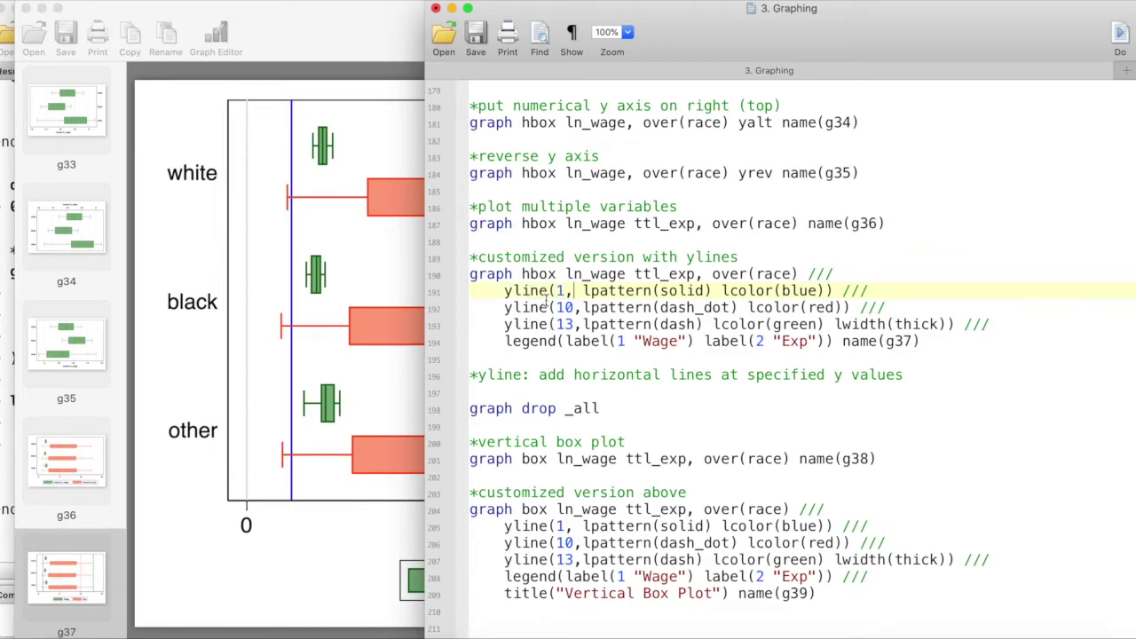
pyautogui.doubleClick(559, 290)
pyautogui.moveTo(583, 291); pyautogui.dragTo(818, 294)
pyautogui.click(385, 304)
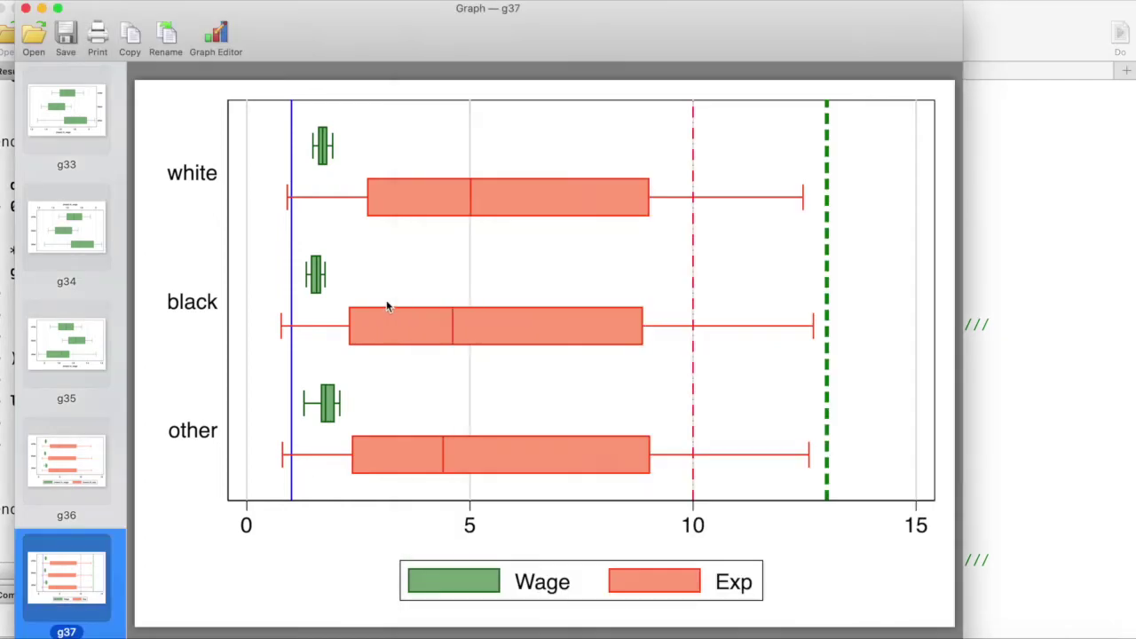
pyautogui.click(1054, 374)
pyautogui.moveTo(583, 307); pyautogui.dragTo(848, 307)
pyautogui.moveTo(712, 324); pyautogui.dragTo(946, 324)
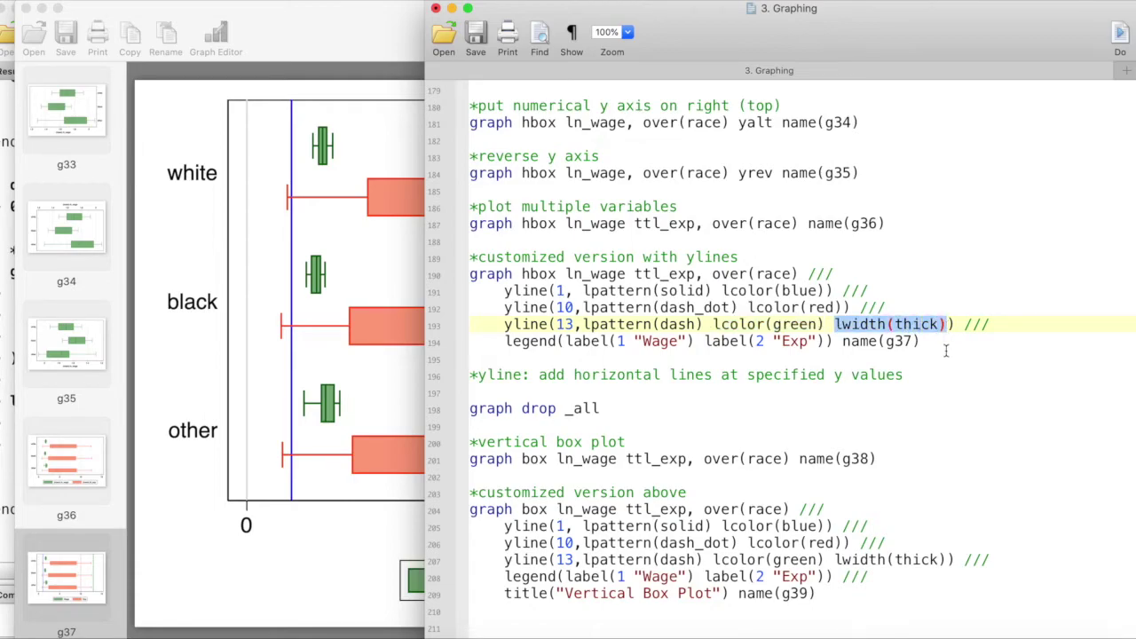
pyautogui.click(360, 313)
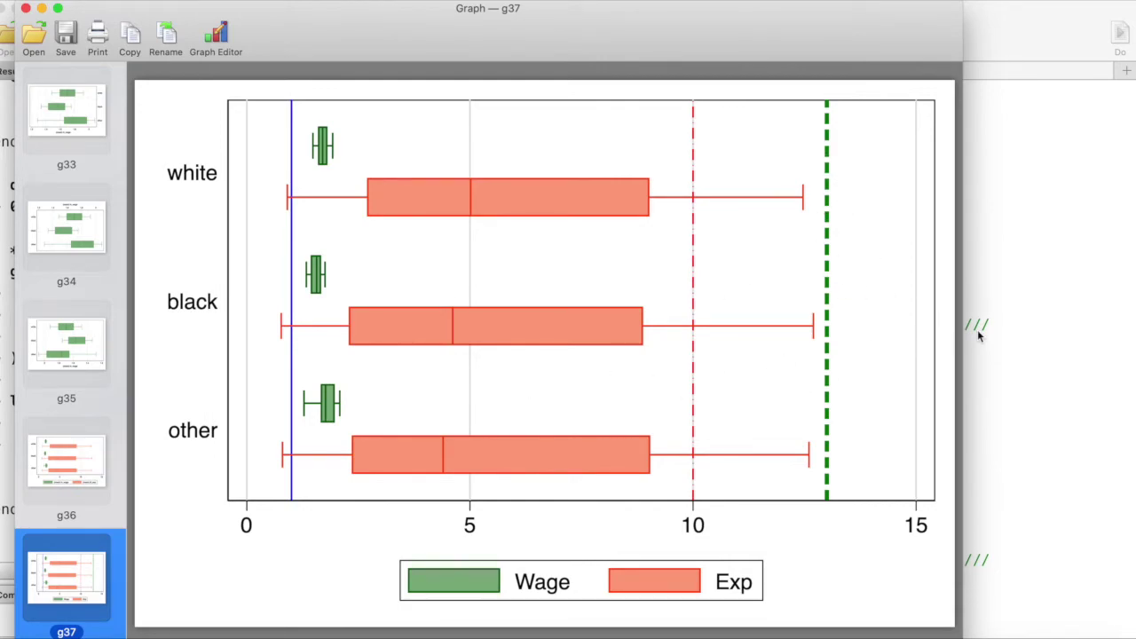
pyautogui.click(1020, 343)
pyautogui.scroll(-3, 517, 341)
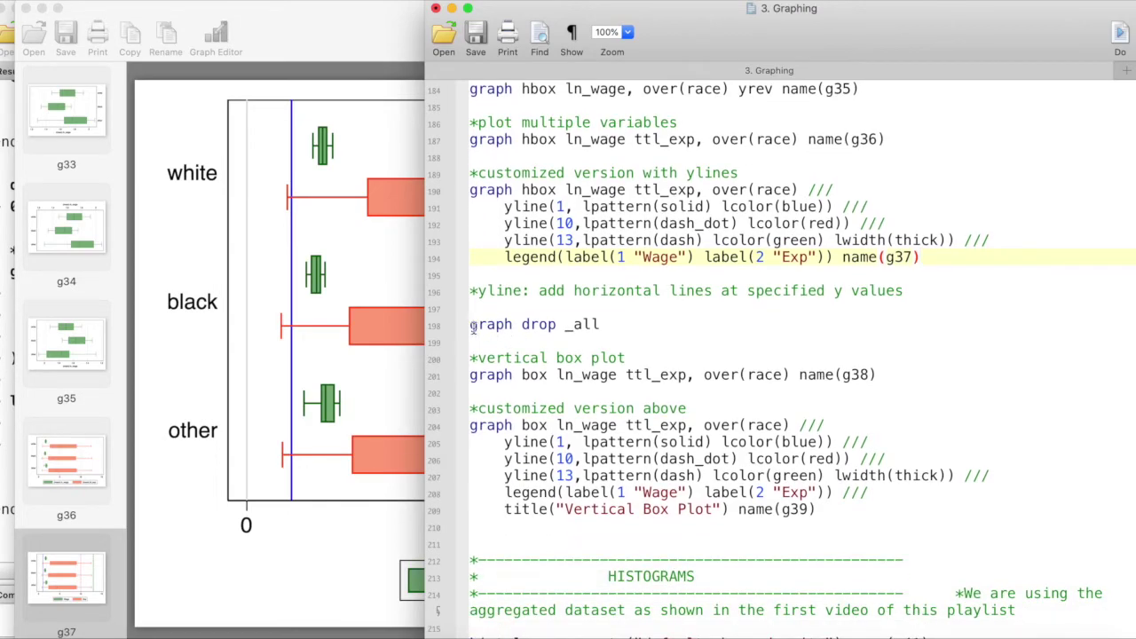
# Run 'graph drop _all', then the graph box command drawing g38 of ln_wage and ttl_exp by race
pyautogui.moveTo(471, 326); pyautogui.dragTo(663, 318)
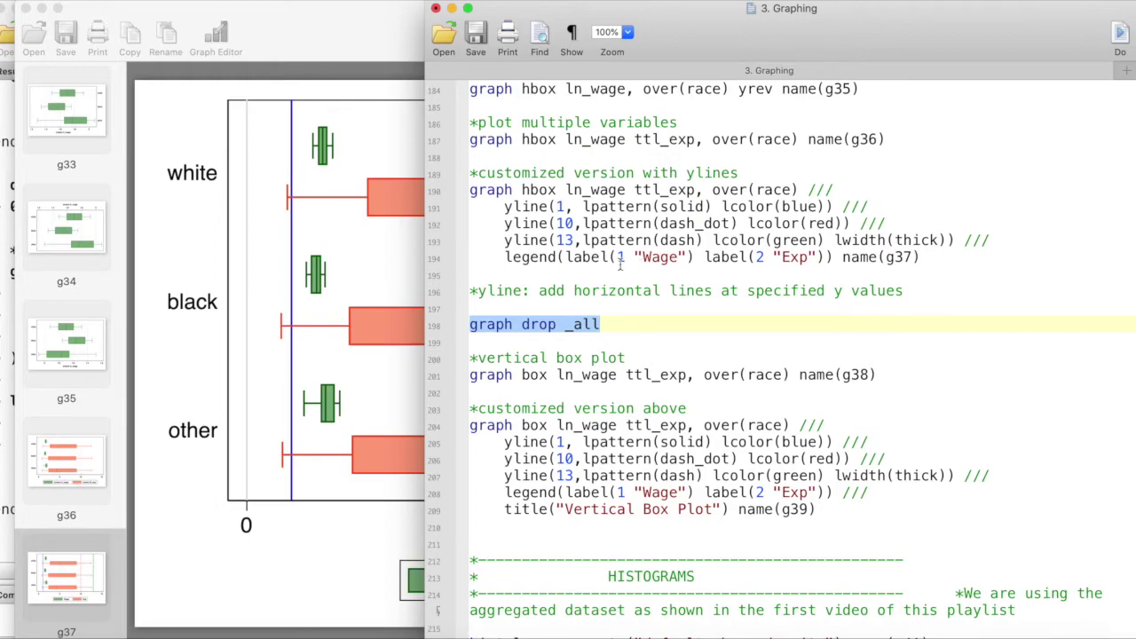
pyautogui.click(1121, 33)
pyautogui.click(554, 356)
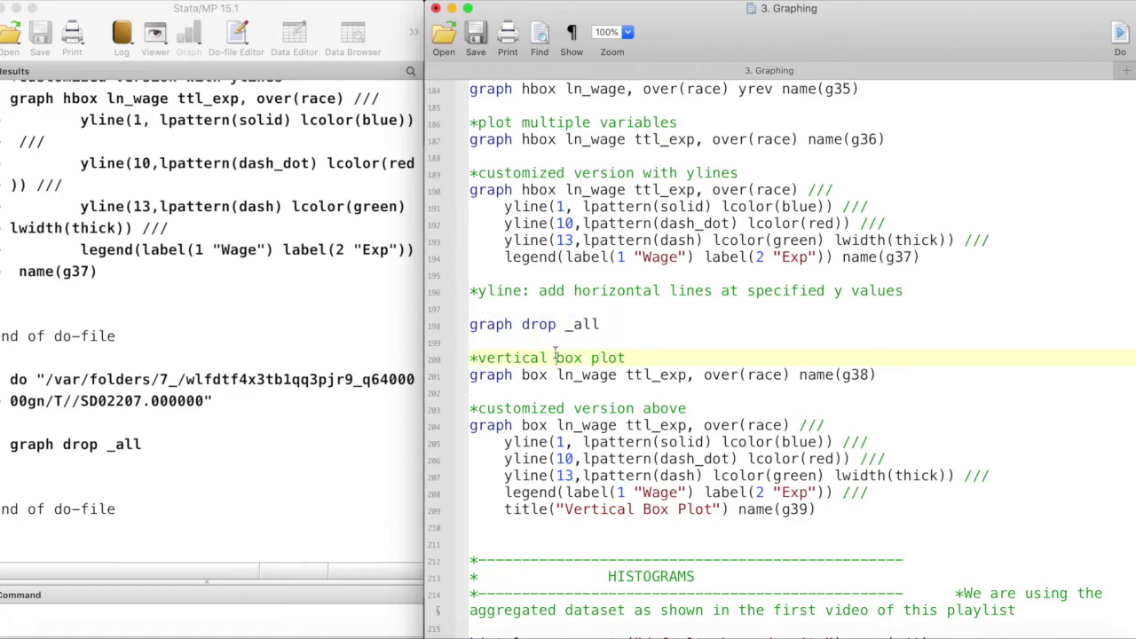
pyautogui.moveTo(471, 376); pyautogui.dragTo(906, 379)
pyautogui.click(1121, 33)
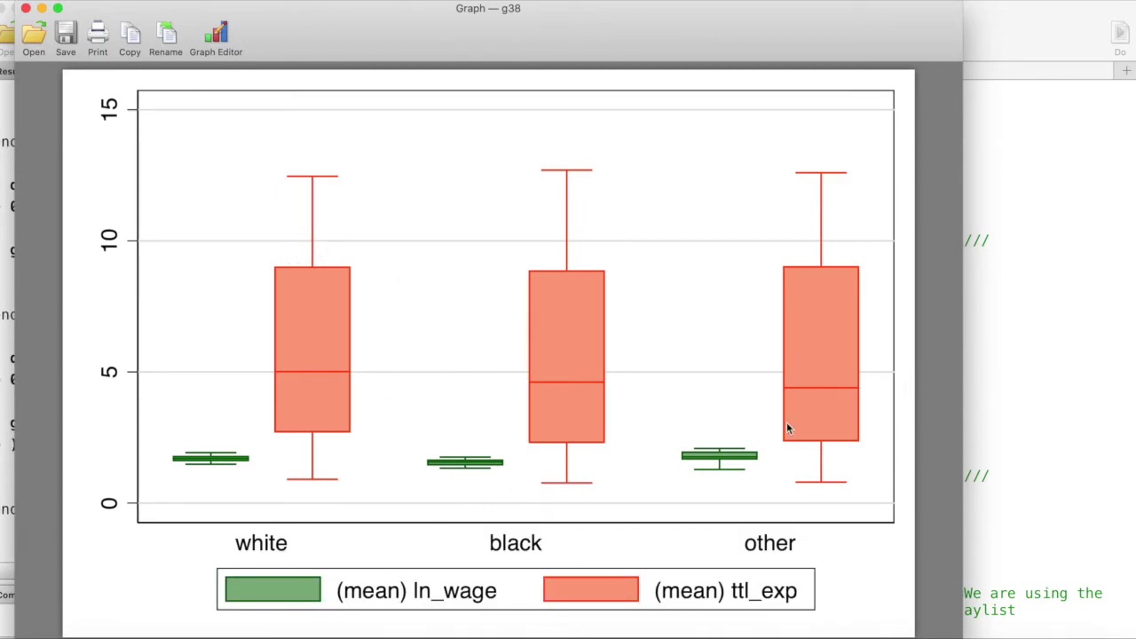
# Run the customized vertical box plot block on lines 204–209 to draw g39
pyautogui.click(989, 418)
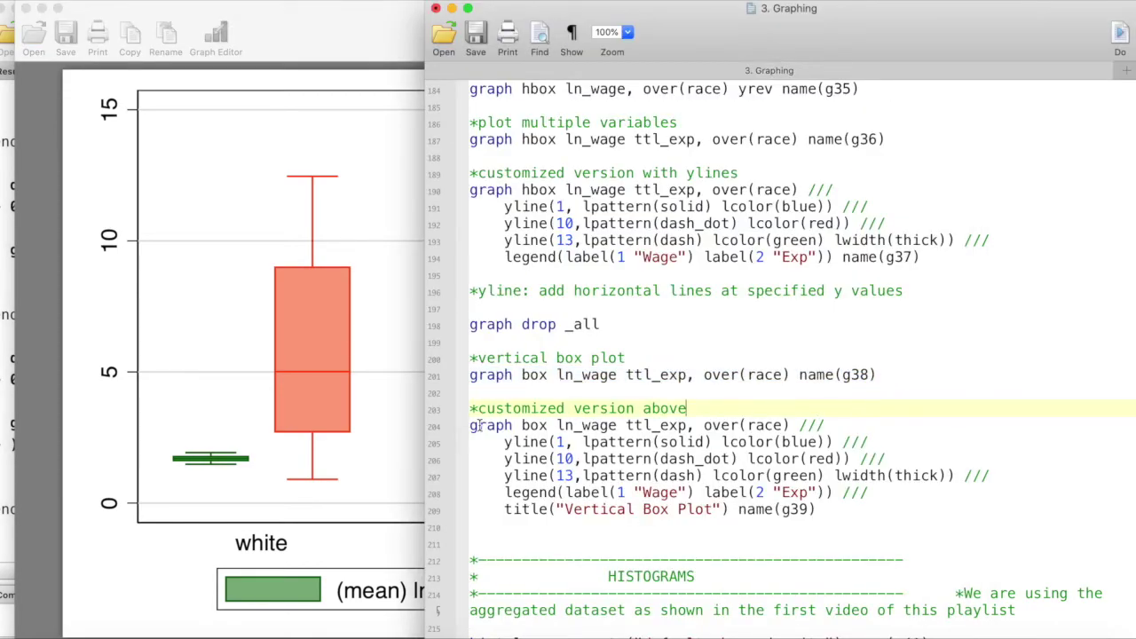
pyautogui.moveTo(471, 427); pyautogui.dragTo(832, 507)
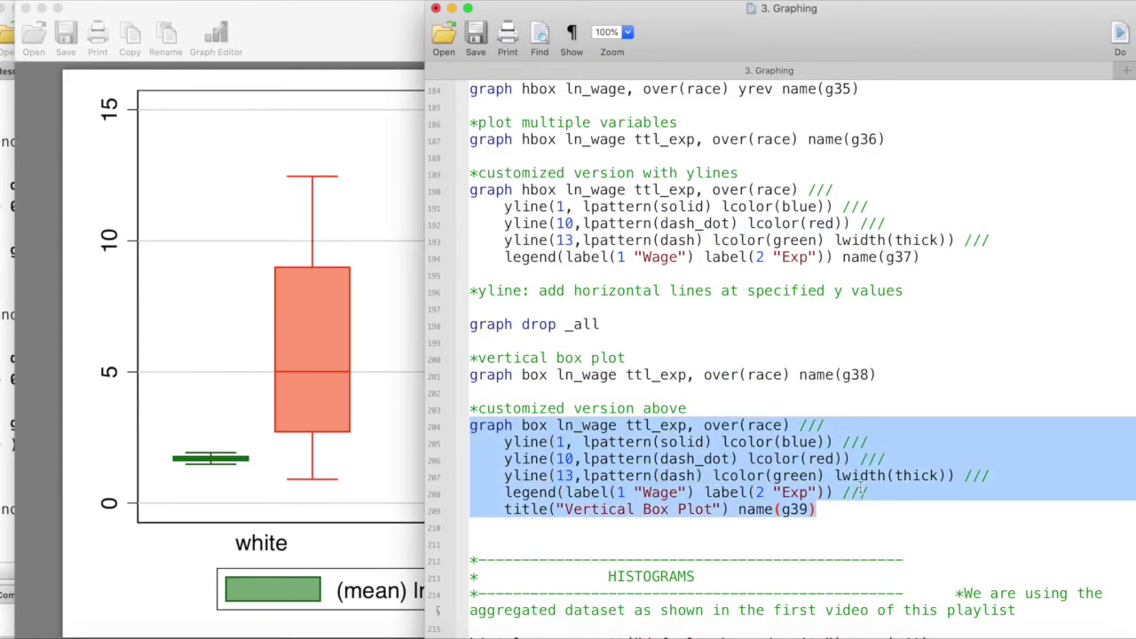
pyautogui.press('super+shift+d')
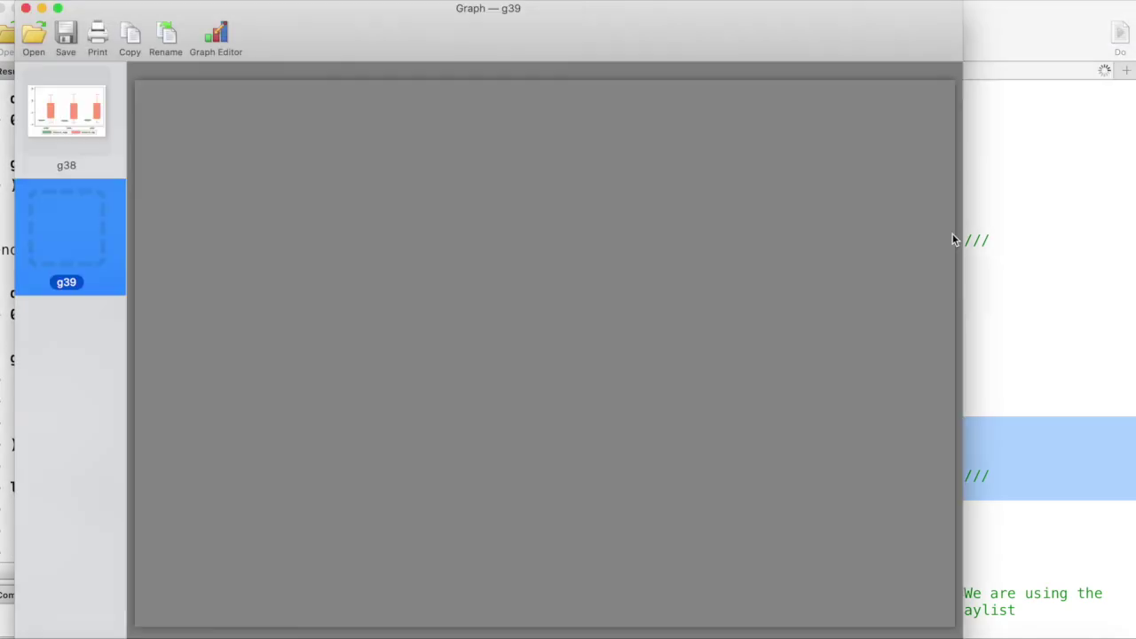